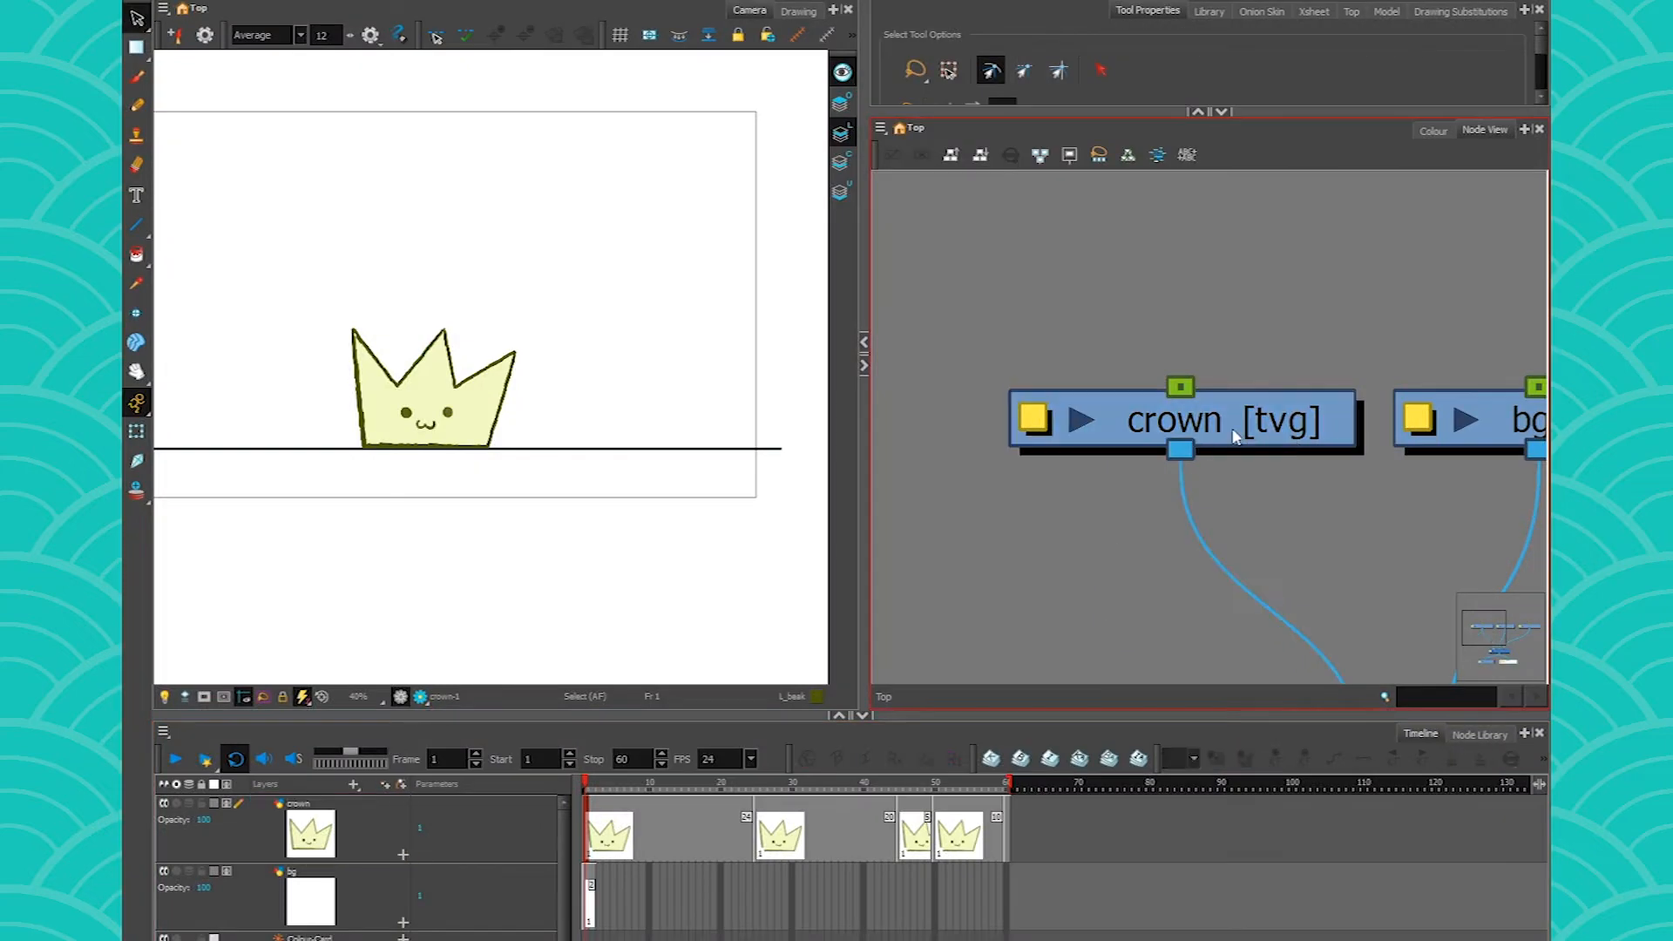
- Add a parent peg to the crown drawing layer
key("shift+t")
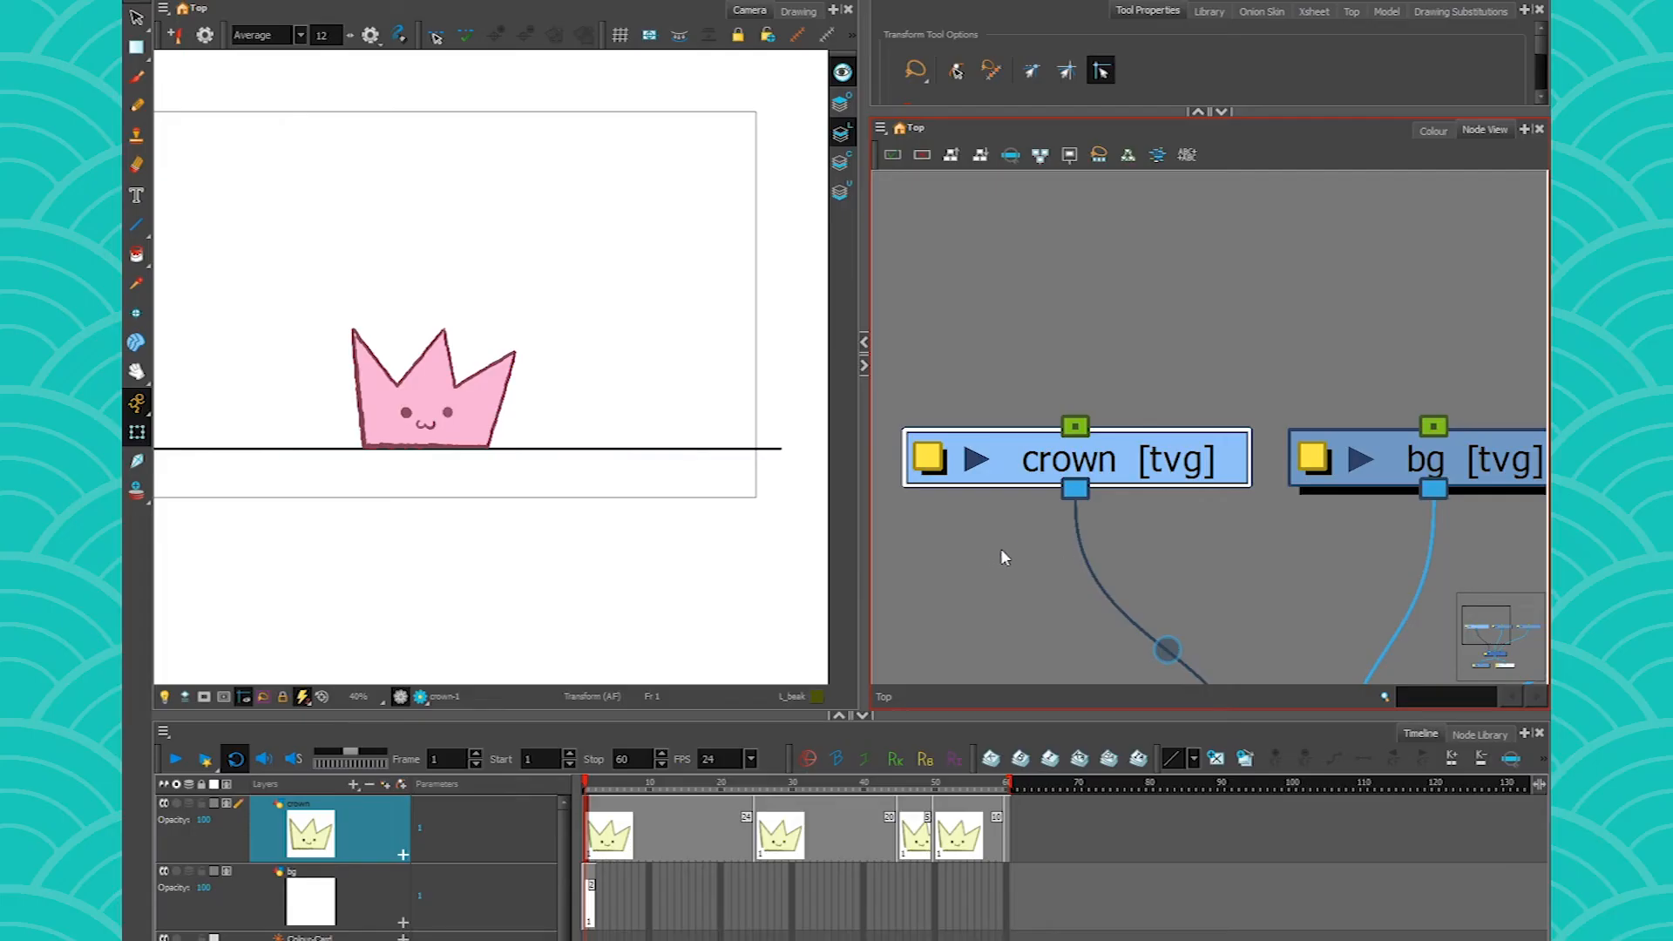
left_click_drag(1001, 549, 1065, 571)
left_click(1176, 565)
left_click(1205, 494)
key("ctrl+p")
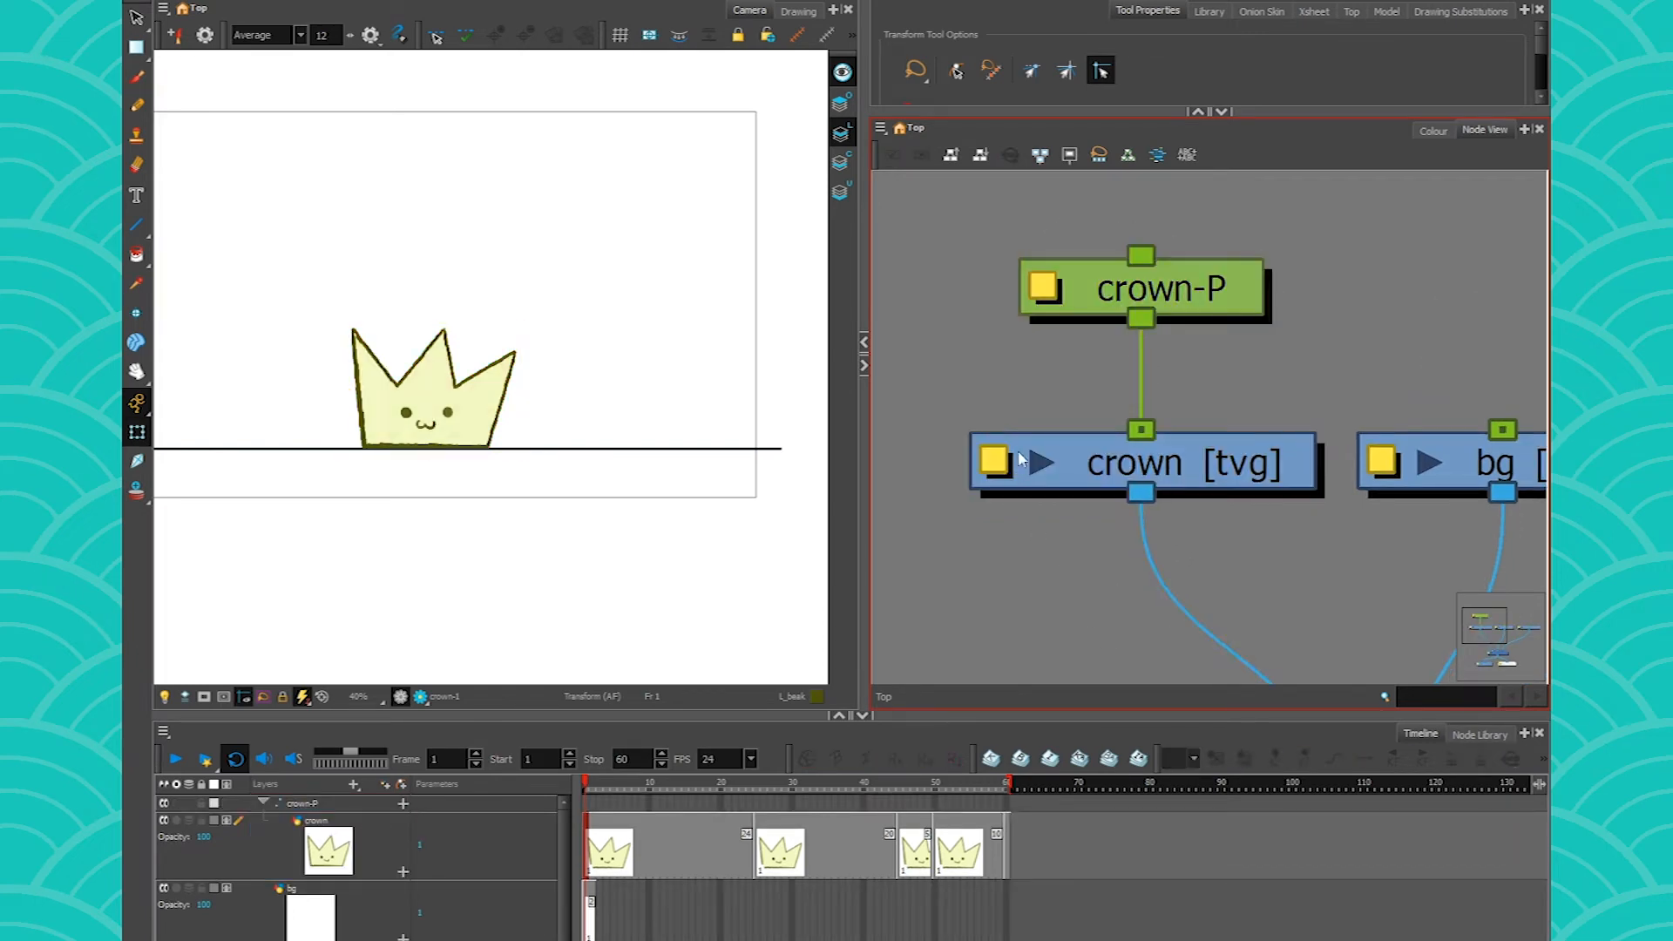
- Try repositioning the crown peg's pivot above and below the crown with the Translate tool
left_click_drag(419, 389, 549, 426)
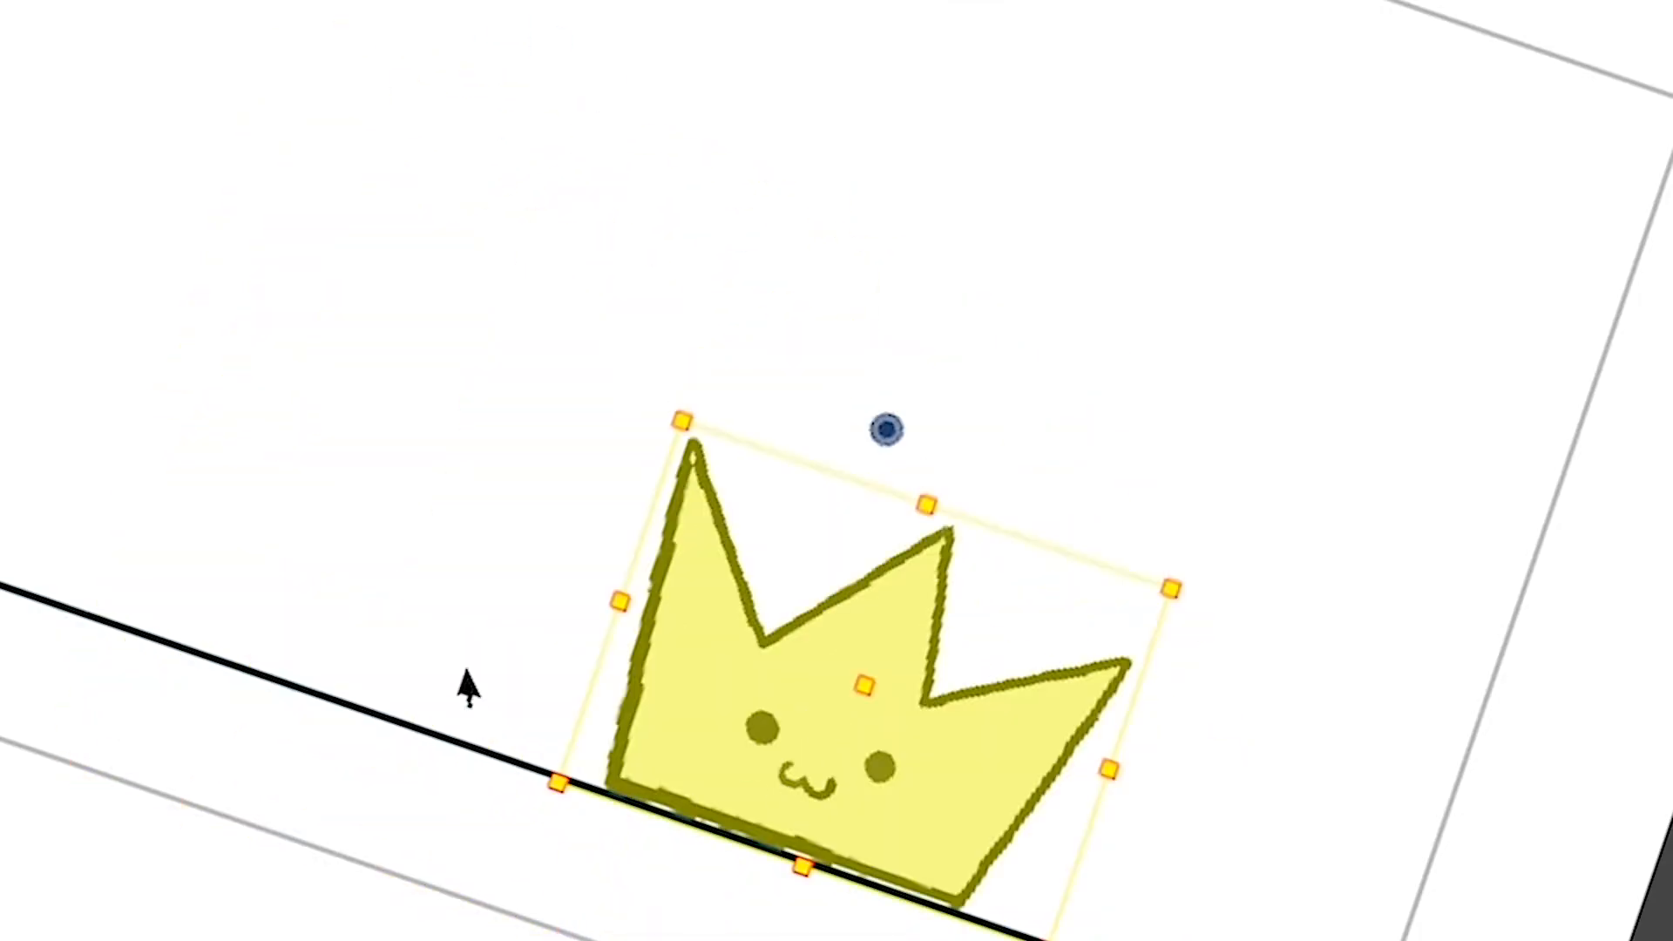
left_click_drag(526, 759, 1334, 852)
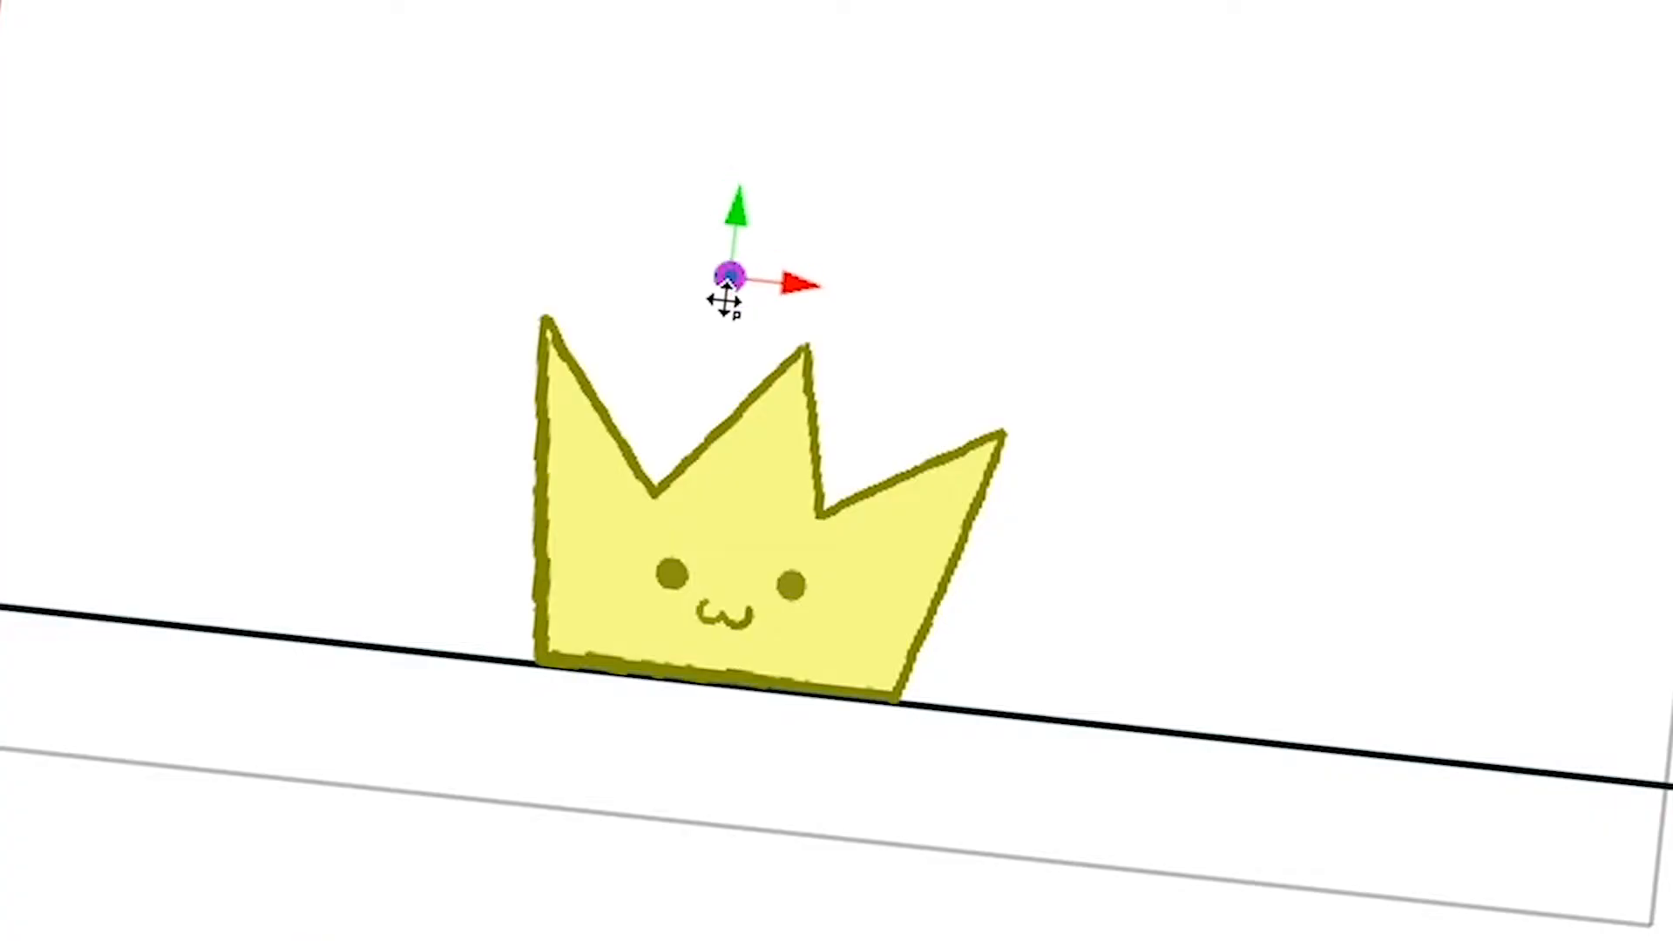
left_click_drag(413, 305, 397, 261)
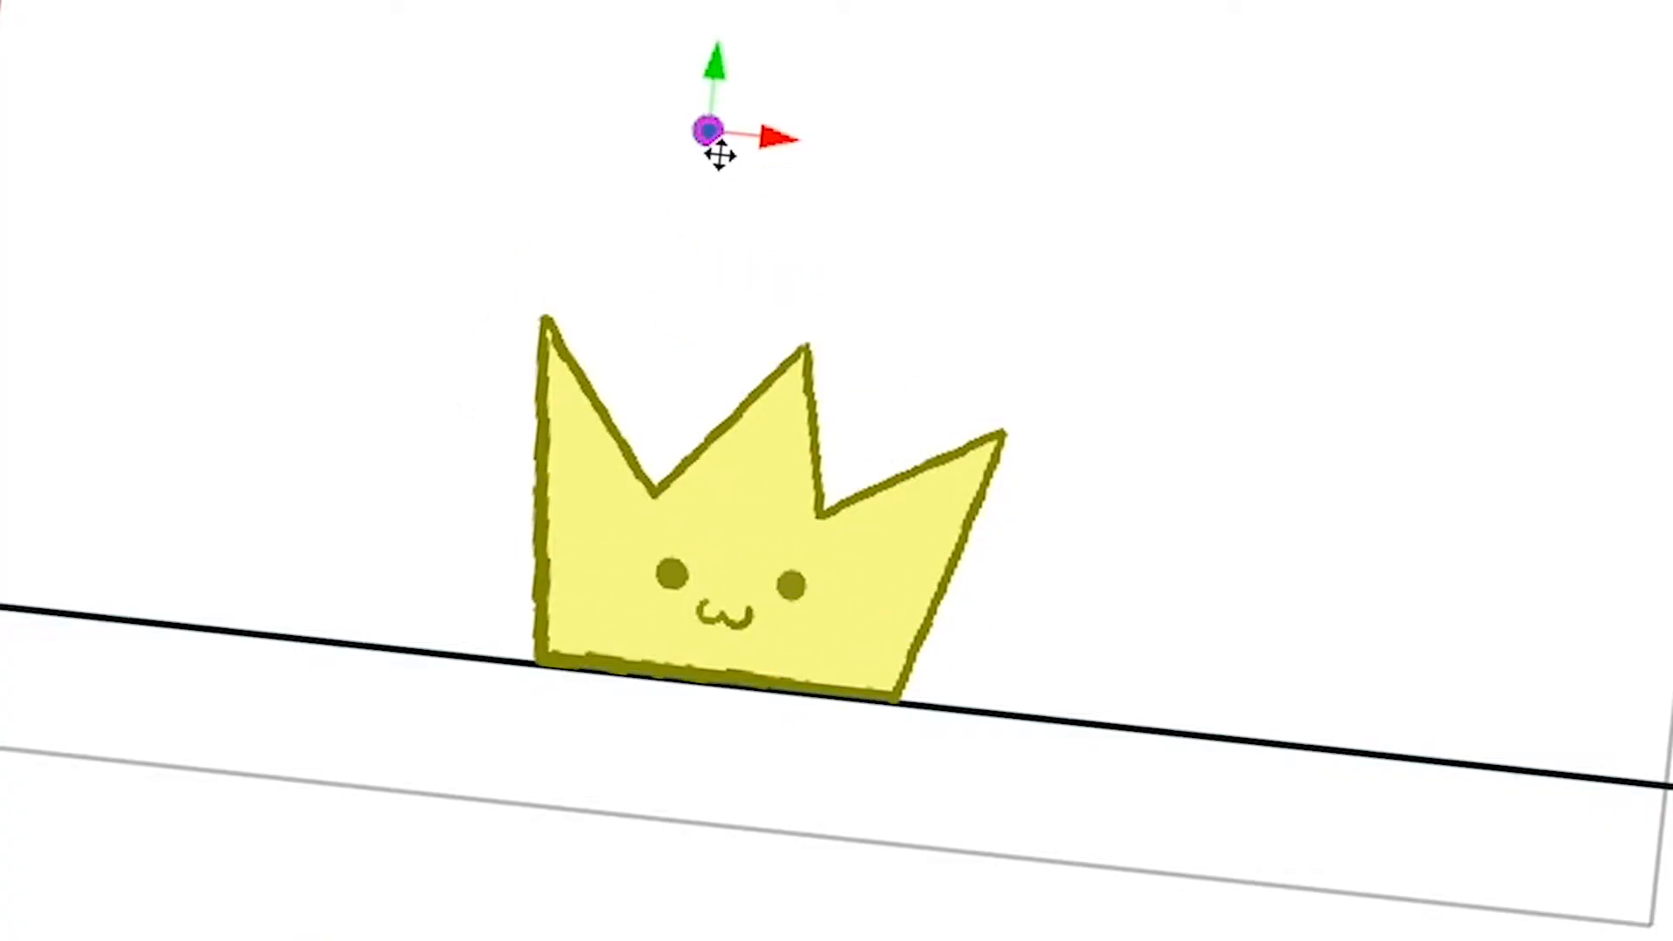
left_click_drag(698, 138, 702, 676)
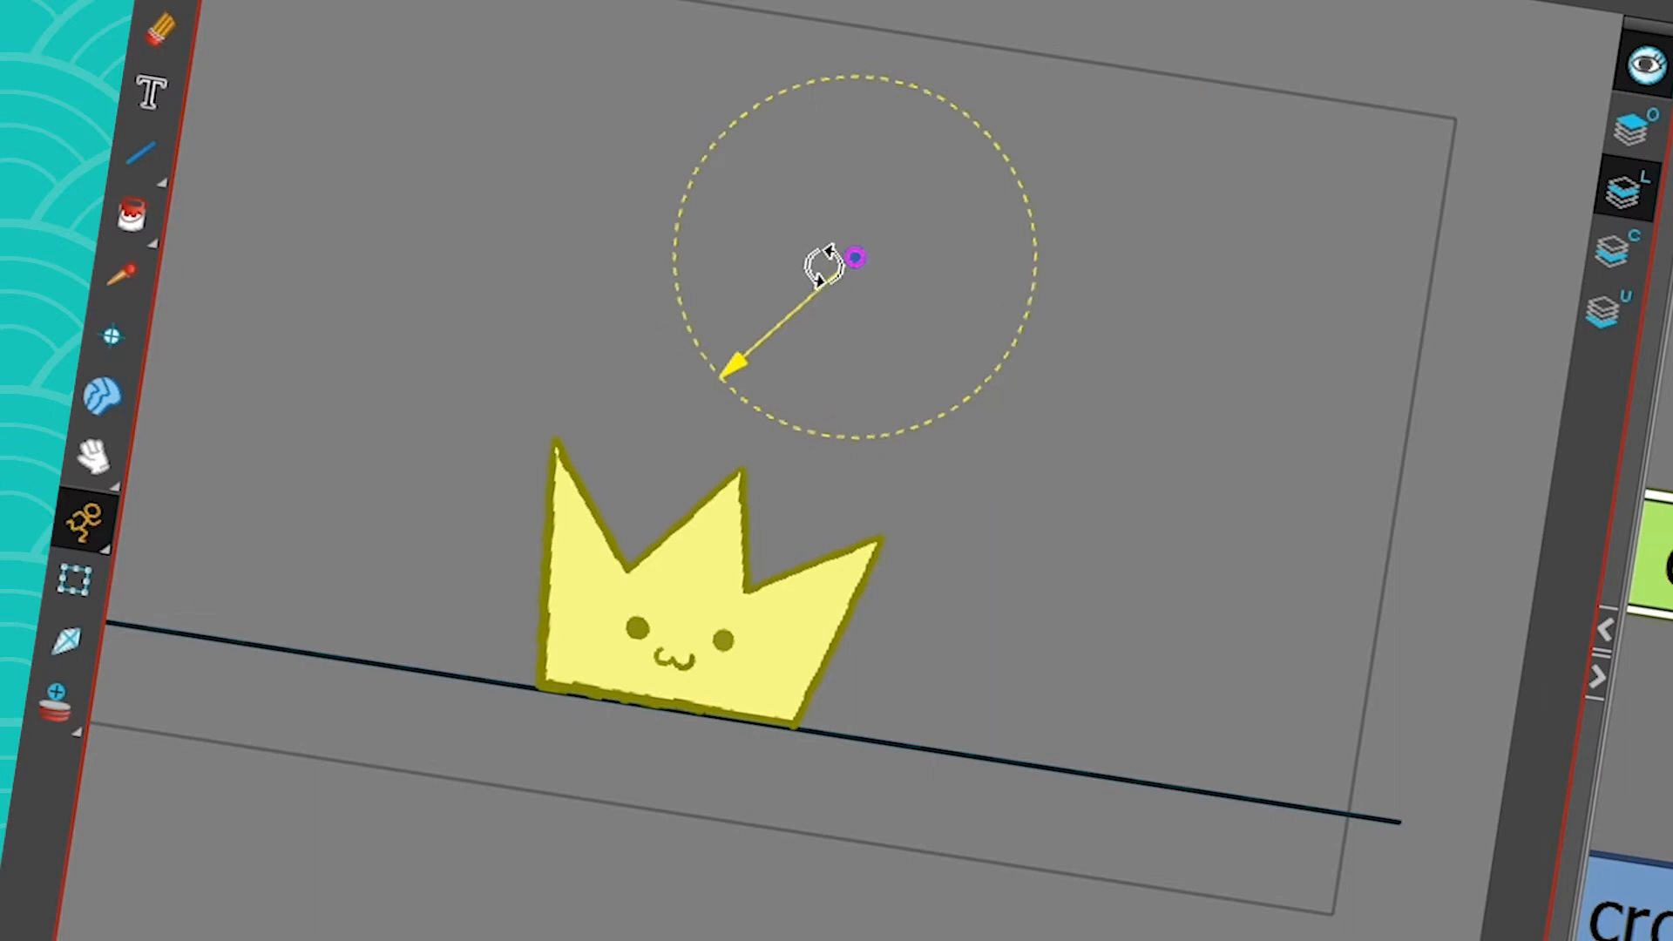
- Try moving the crown peg's pivot to different spots on and around the crown with the Rotate tool
left_click_drag(850, 260, 690, 578)
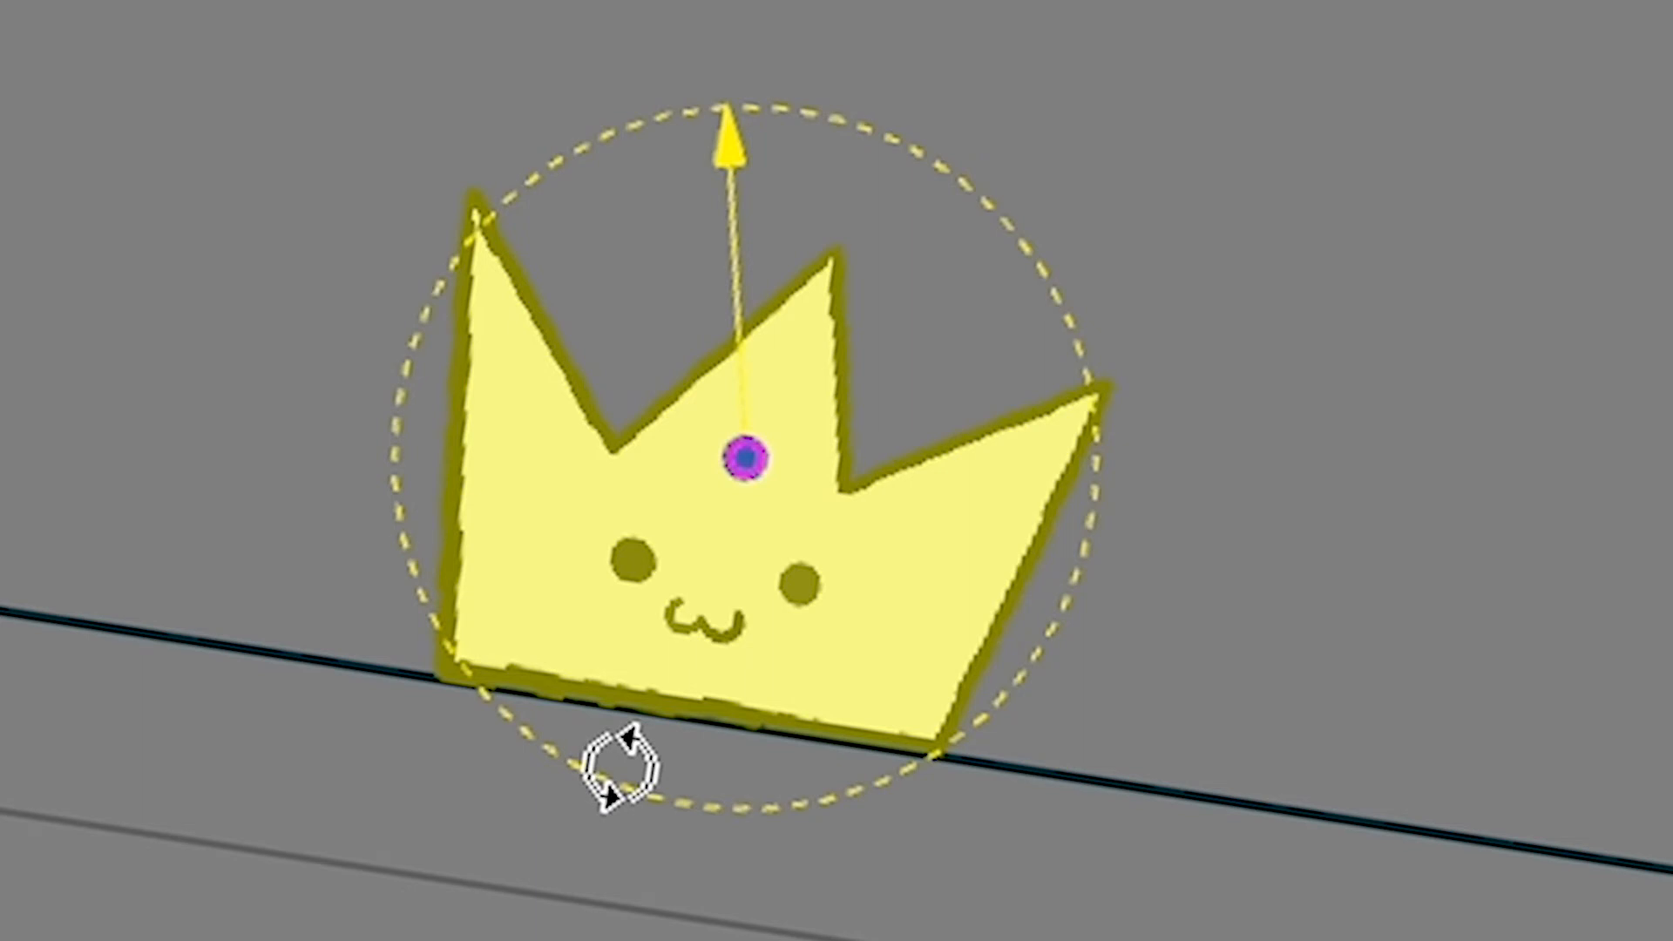
left_click_drag(743, 329, 798, 612)
left_click_drag(820, 797, 1098, 454)
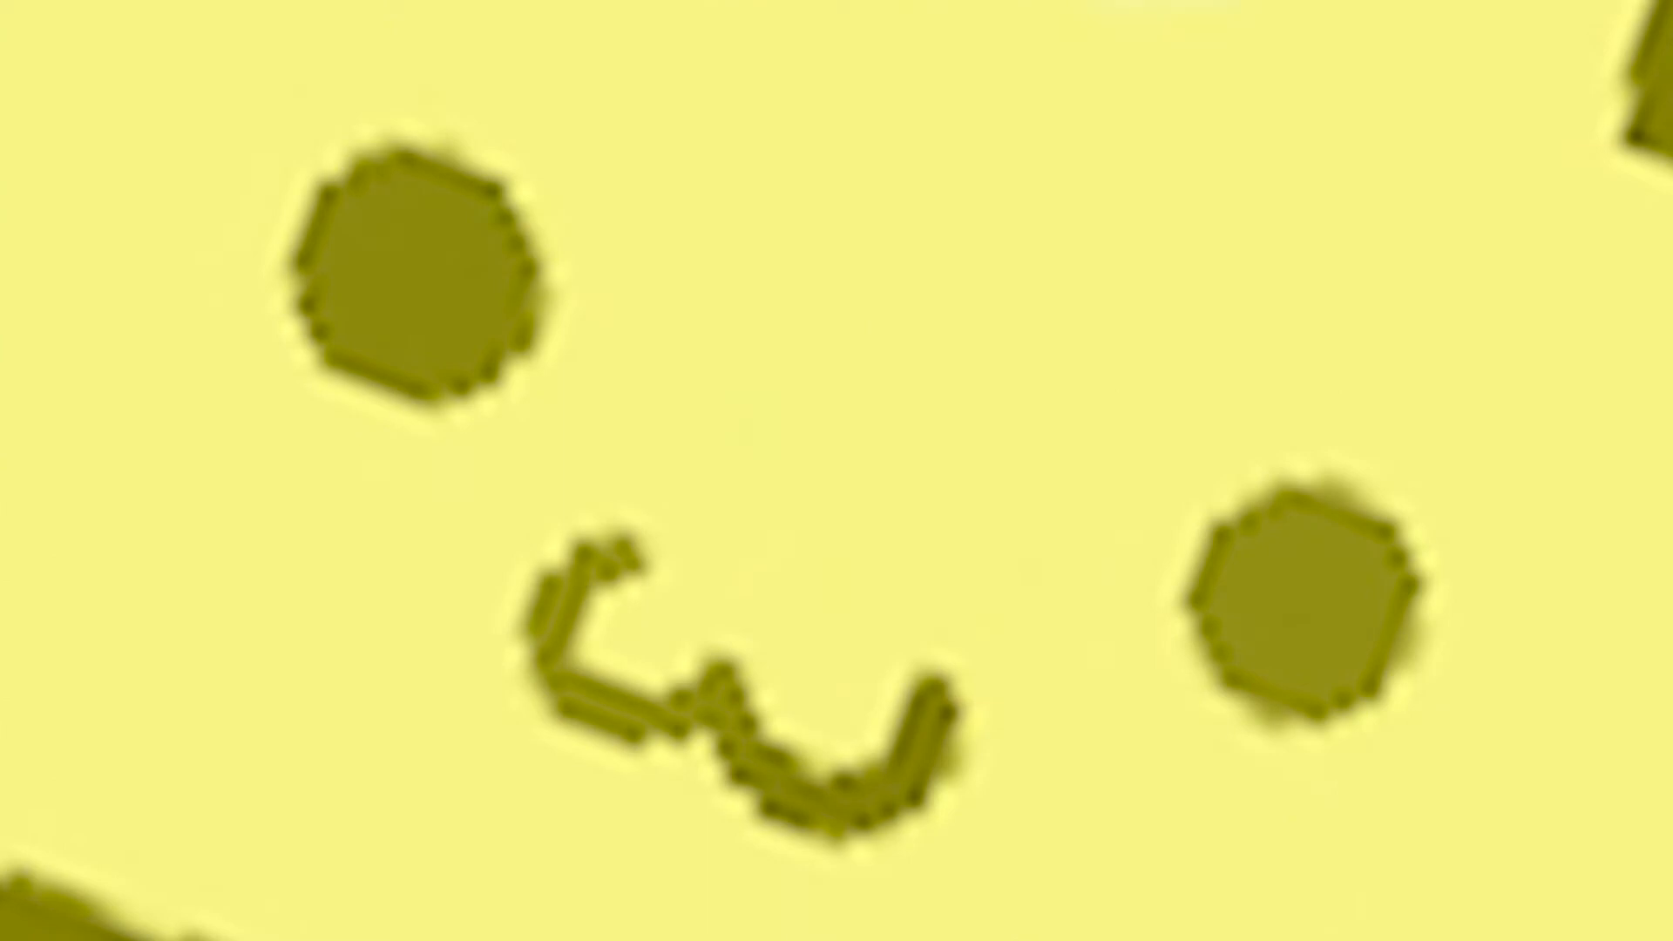
left_click_drag(1098, 453, 729, 131)
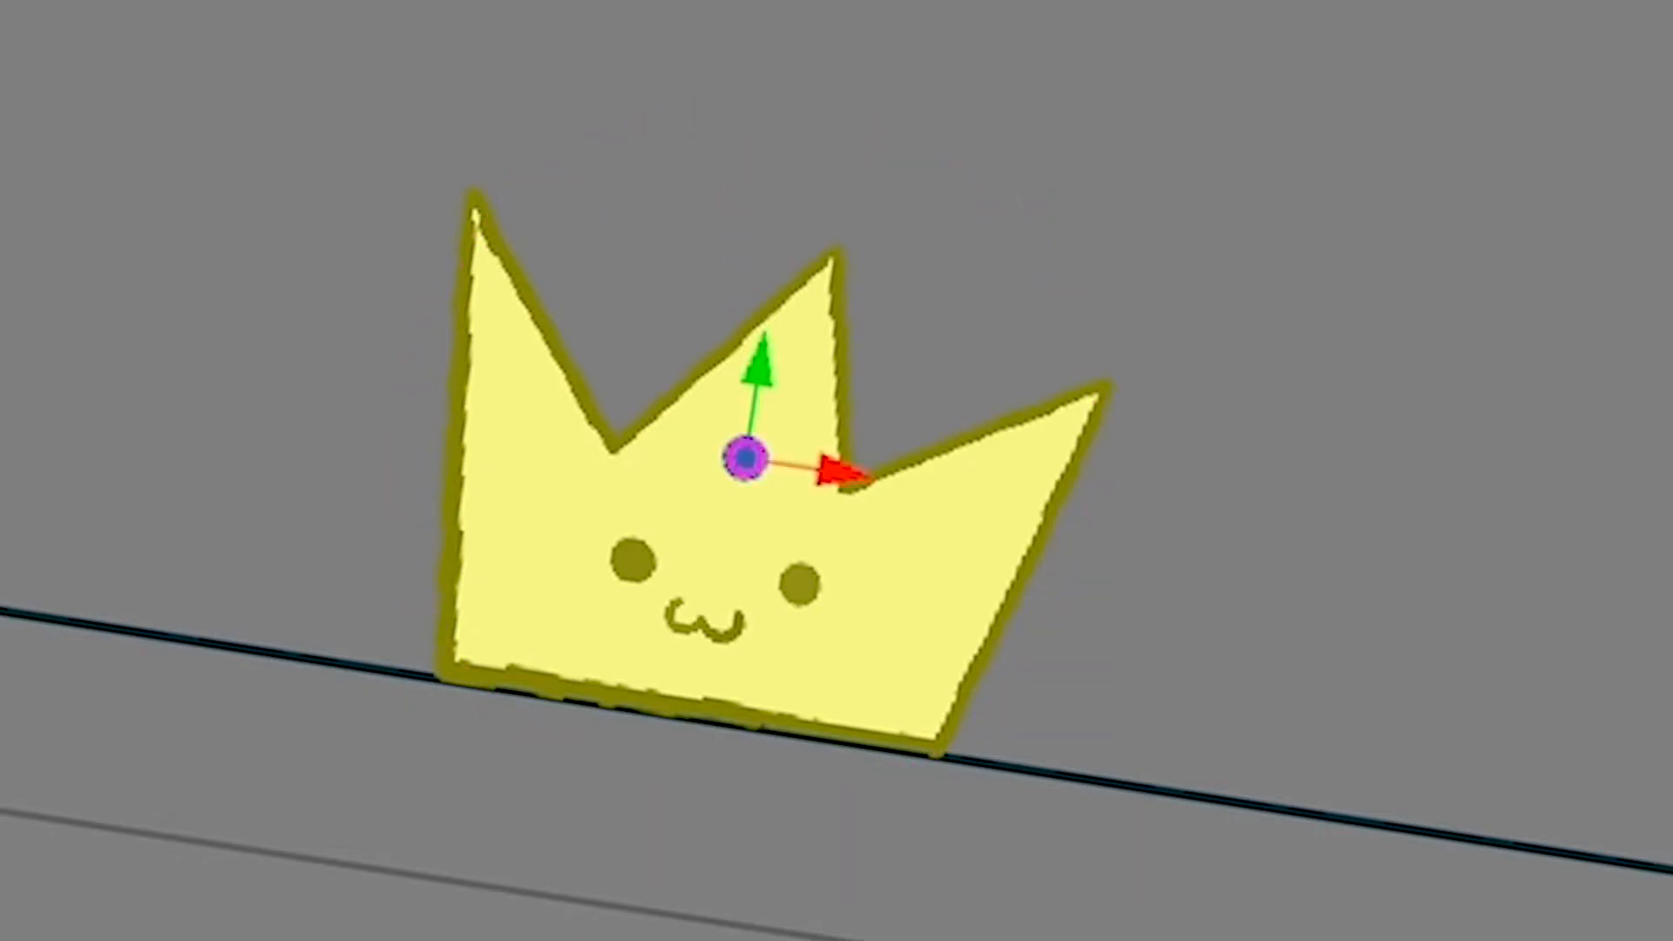
- Move the crown peg's pivot to the middle of the crown's base with the Translate tool
key("Escape")
left_click(643, 328)
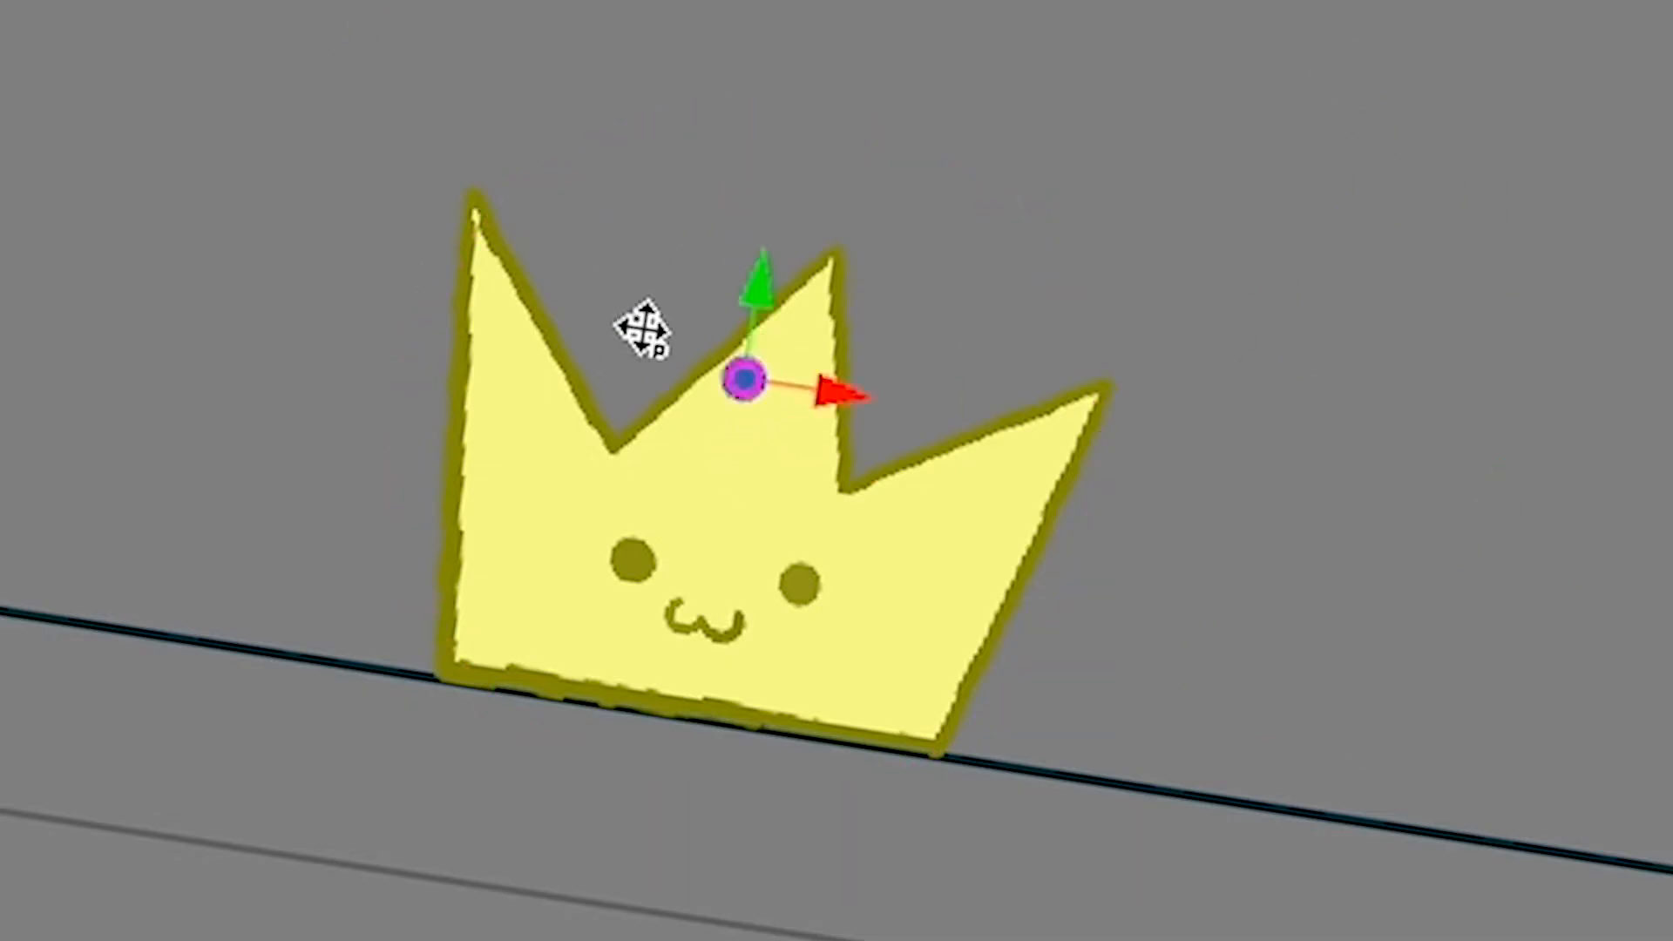
left_click_drag(642, 329, 693, 684)
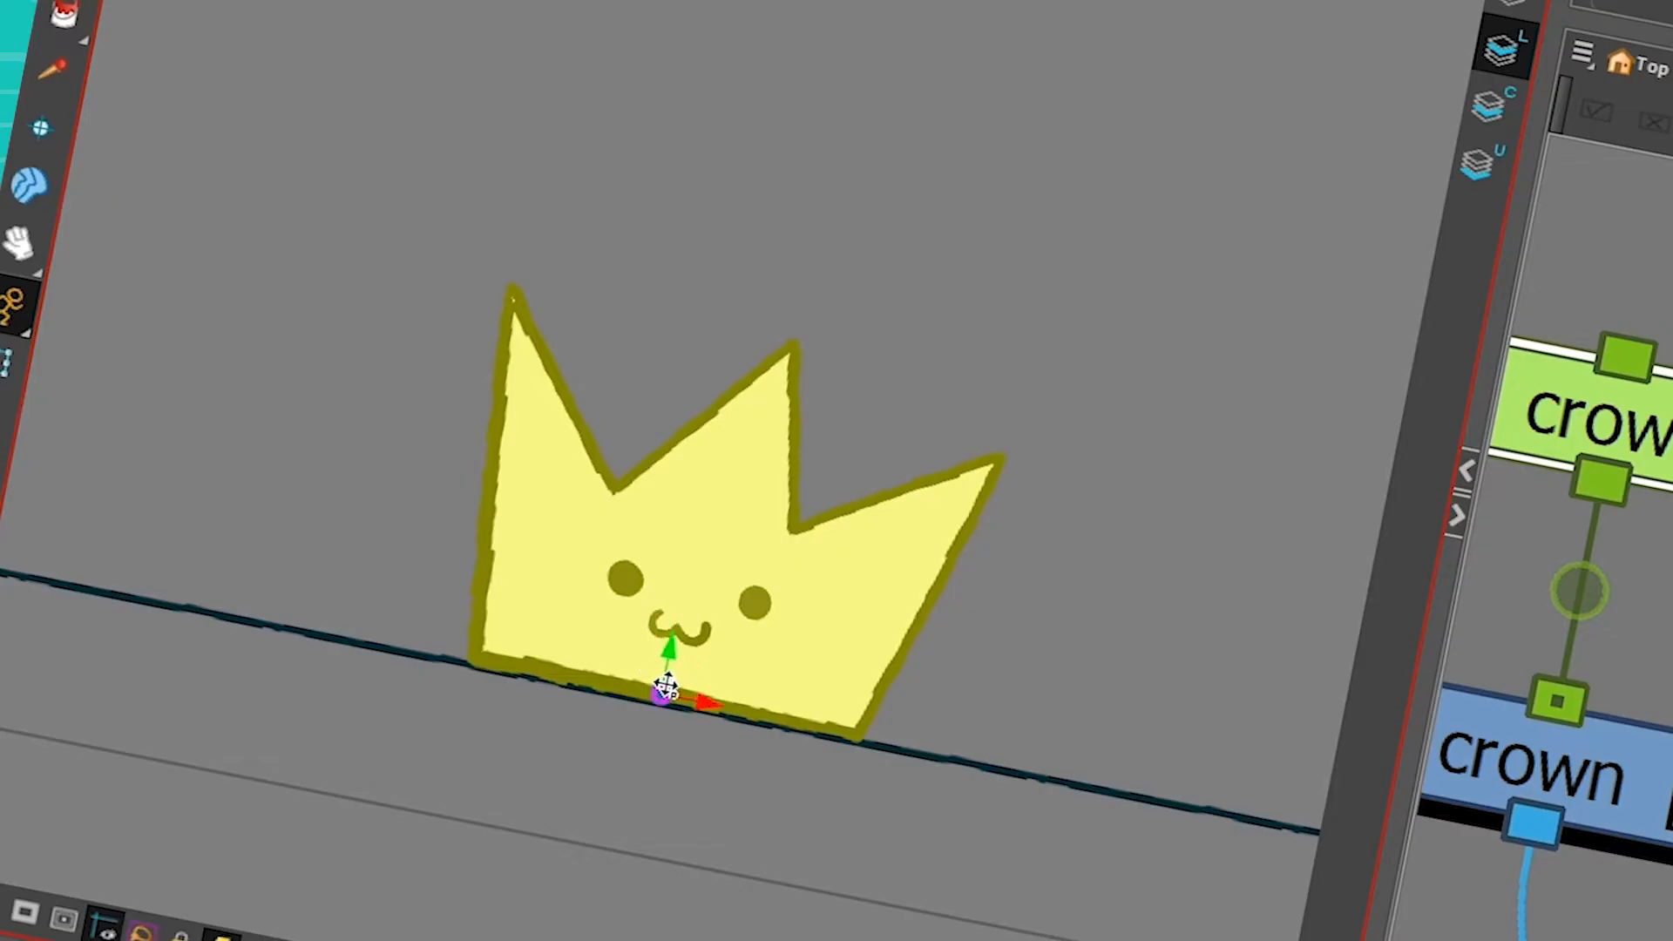
- Try stretching the crown upward from its base pivot with the Transform tool, and undo the stretch
left_click(11, 361)
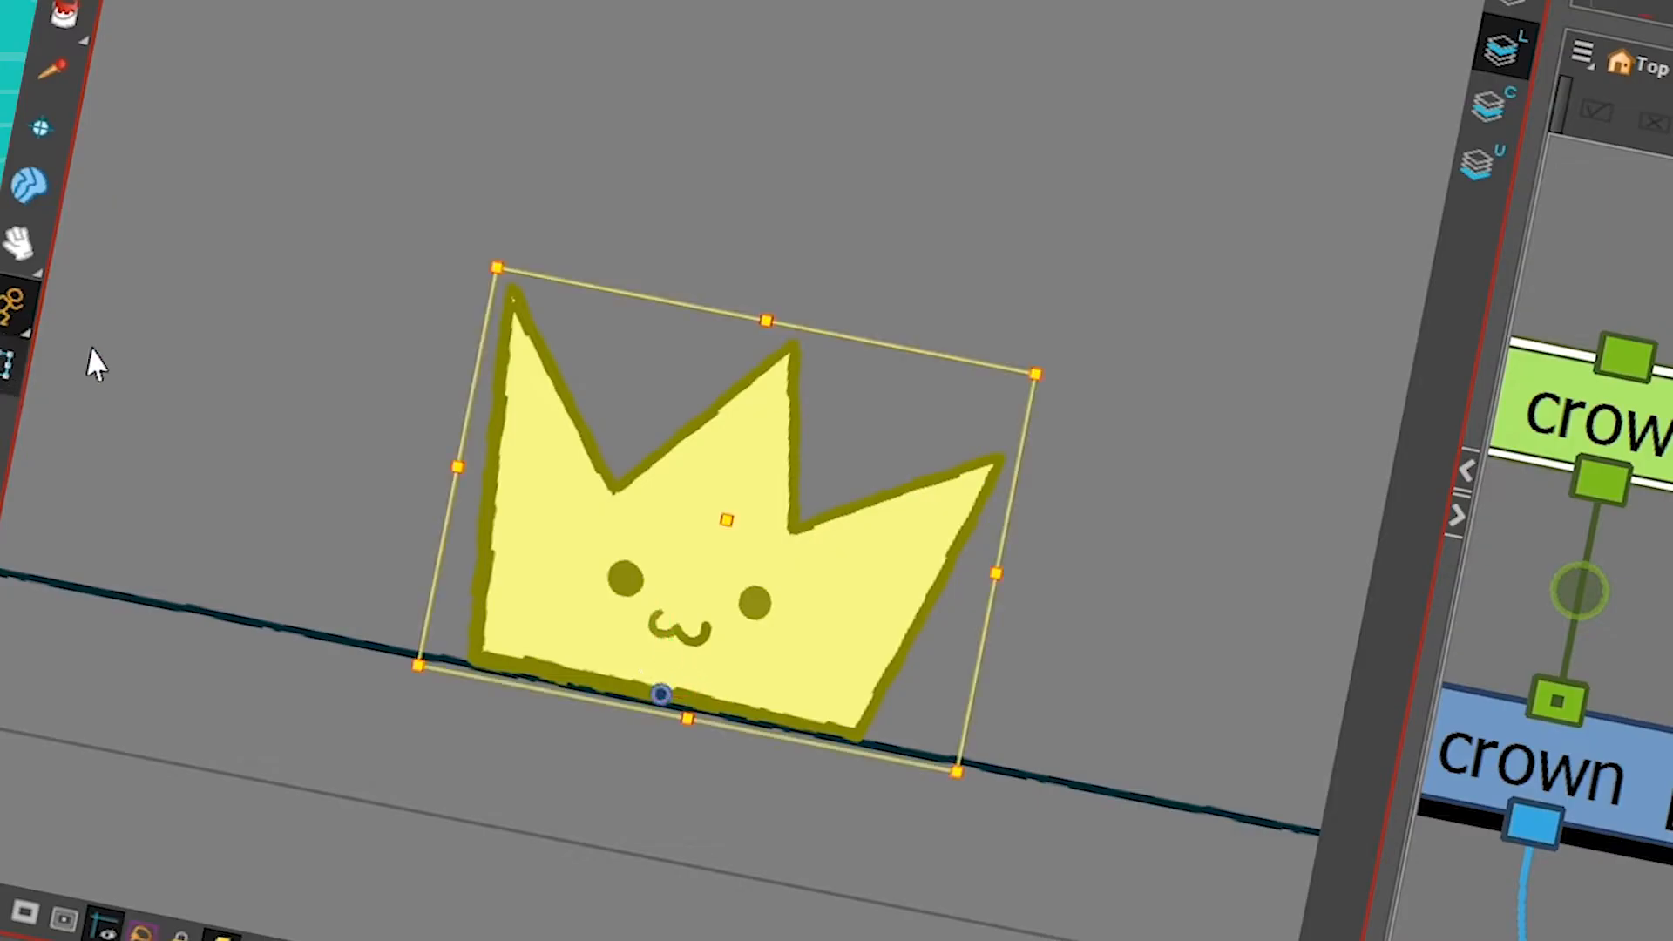
left_click_drag(766, 321, 822, 108)
key("ctrl+z")
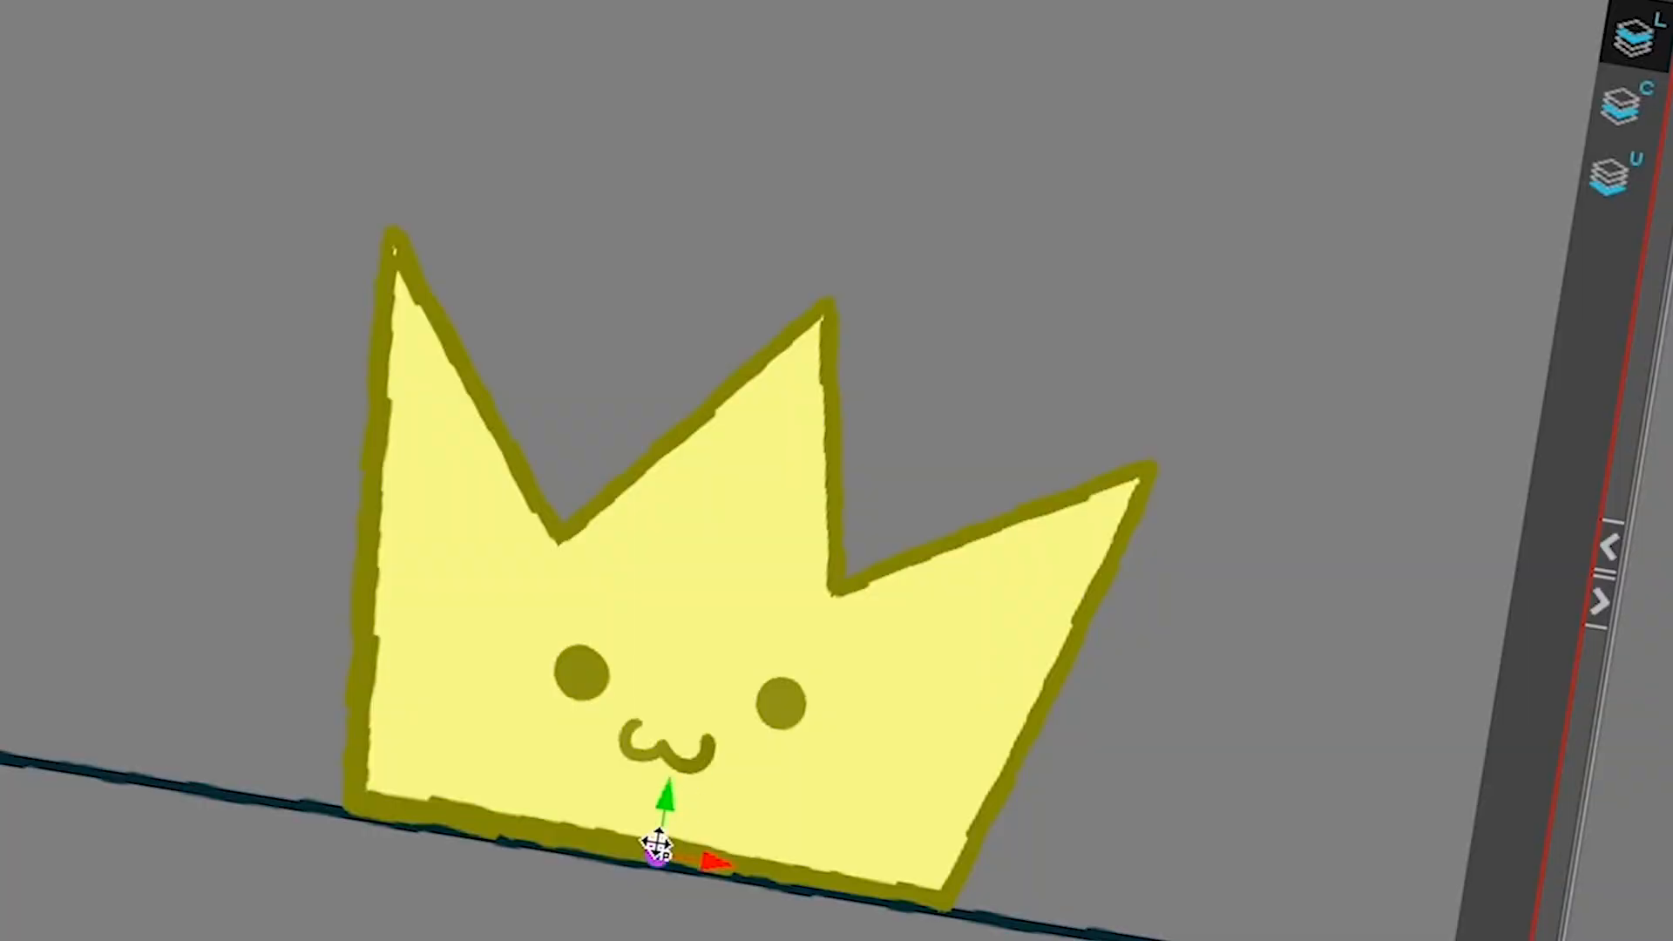
- Reposition the peg's permanent pivot with the Translate tool, leaving it centred on the crown's base
left_click_drag(498, 528, 518, 273)
left_click_drag(804, 291, 660, 863)
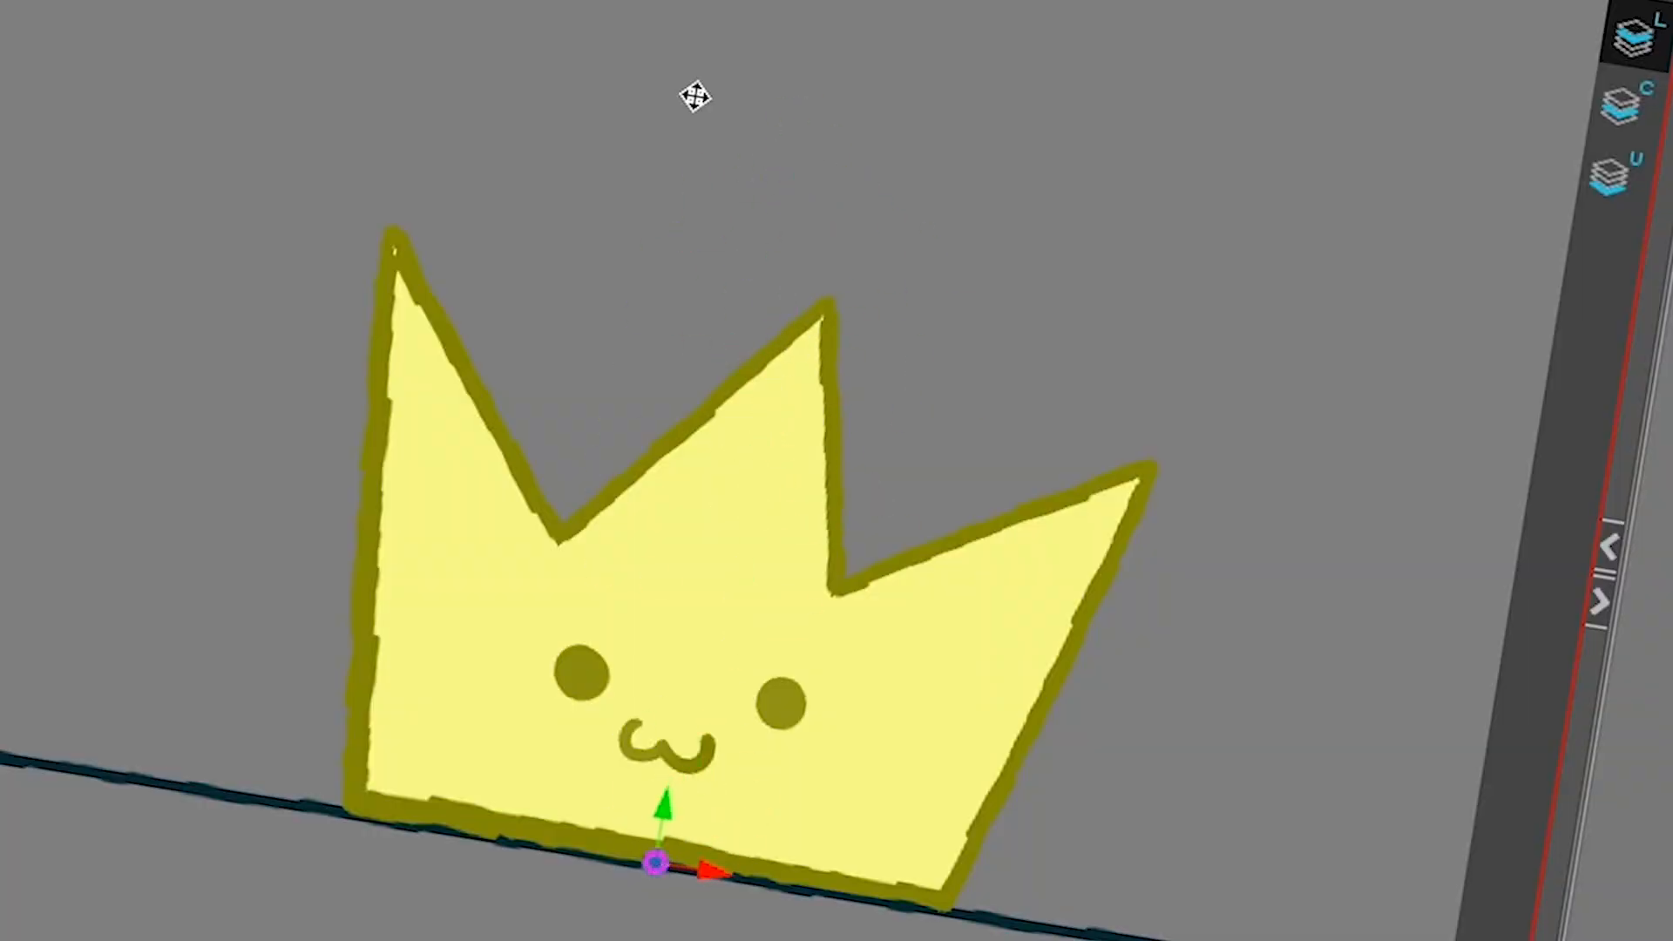
left_click_drag(669, 803, 449, 94)
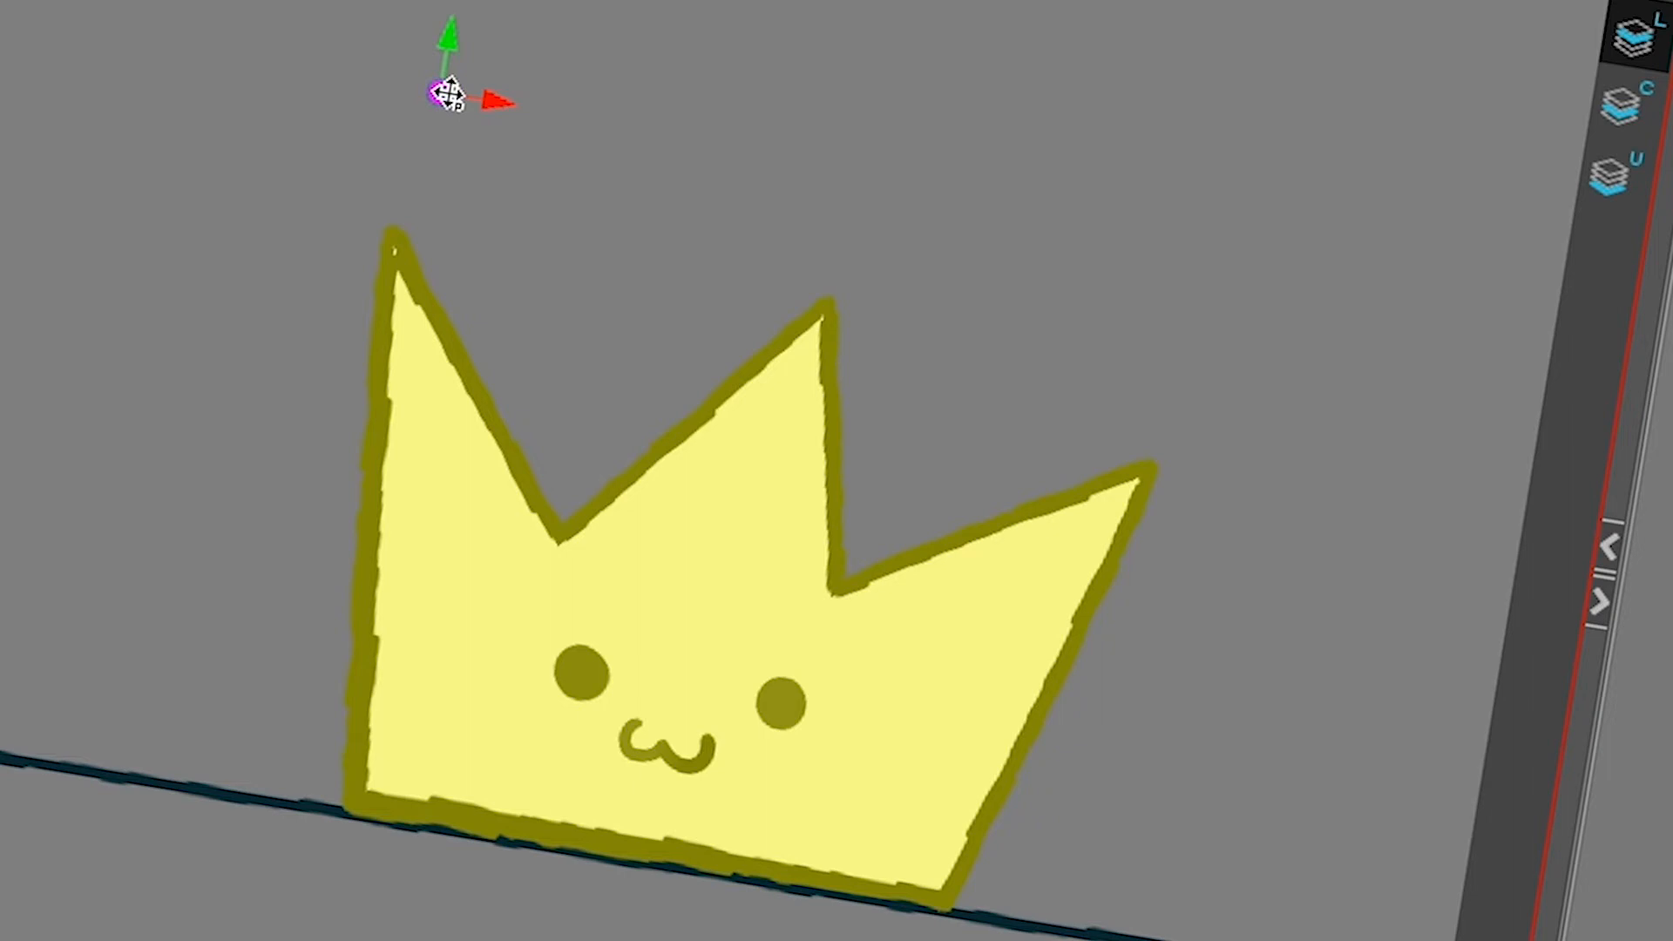
left_click_drag(449, 94, 665, 840)
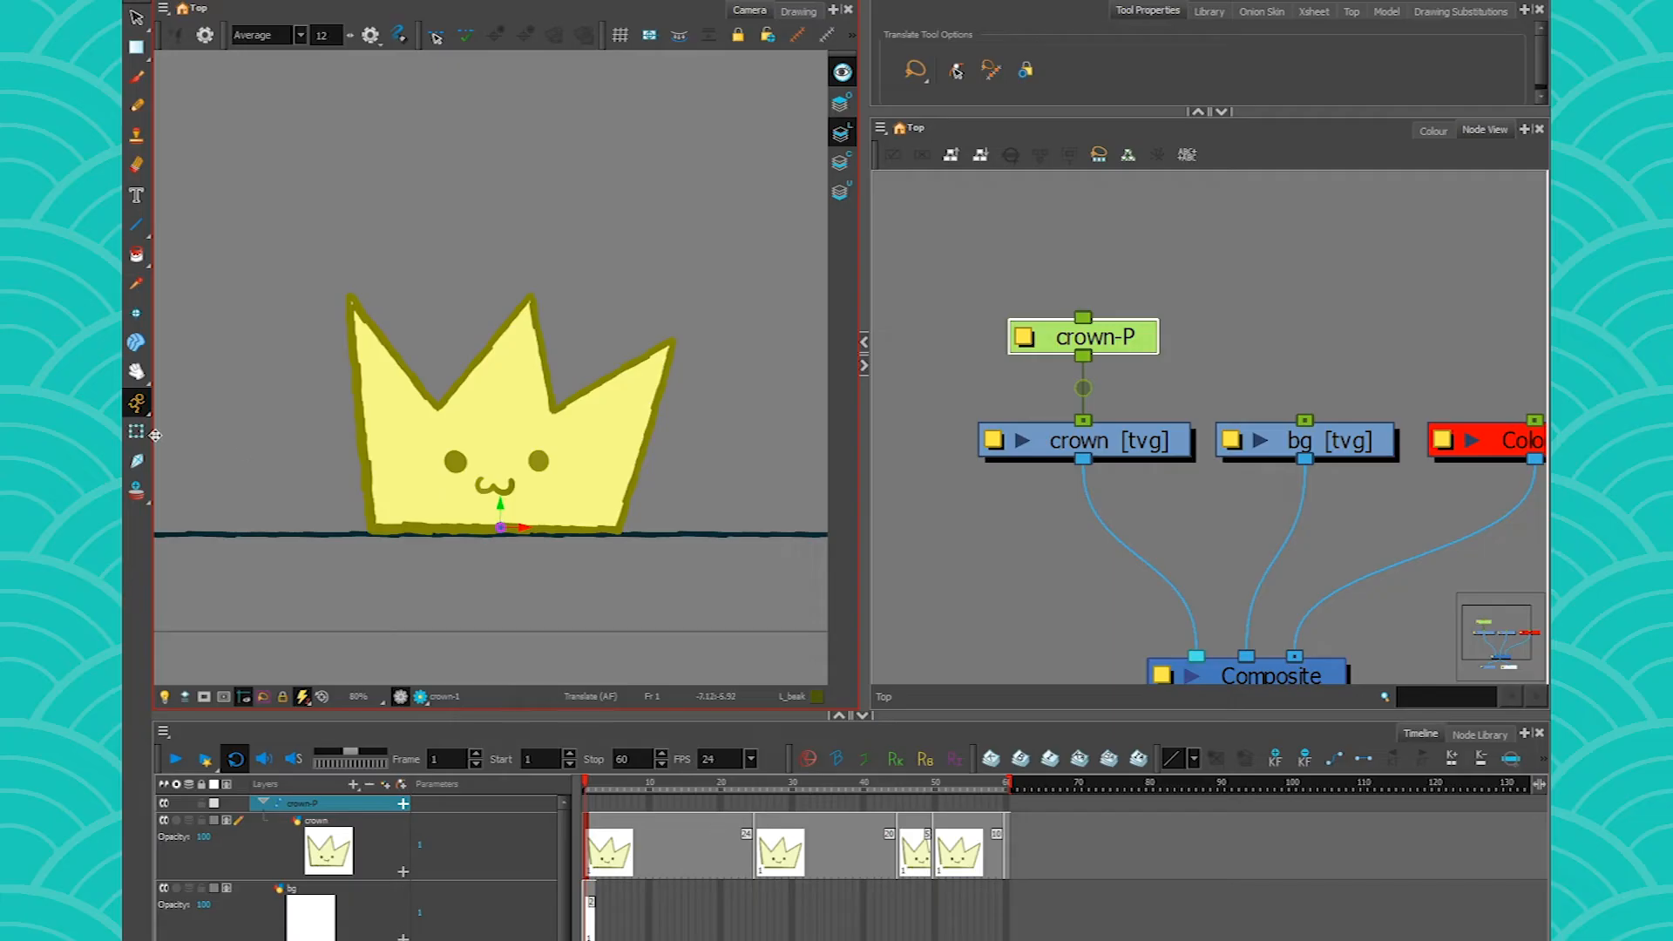
mouse_move(501, 526)
left_mouse_down()
mouse_move(541, 179)
mouse_move(492, 523)
left_mouse_up()
left_click(136, 432)
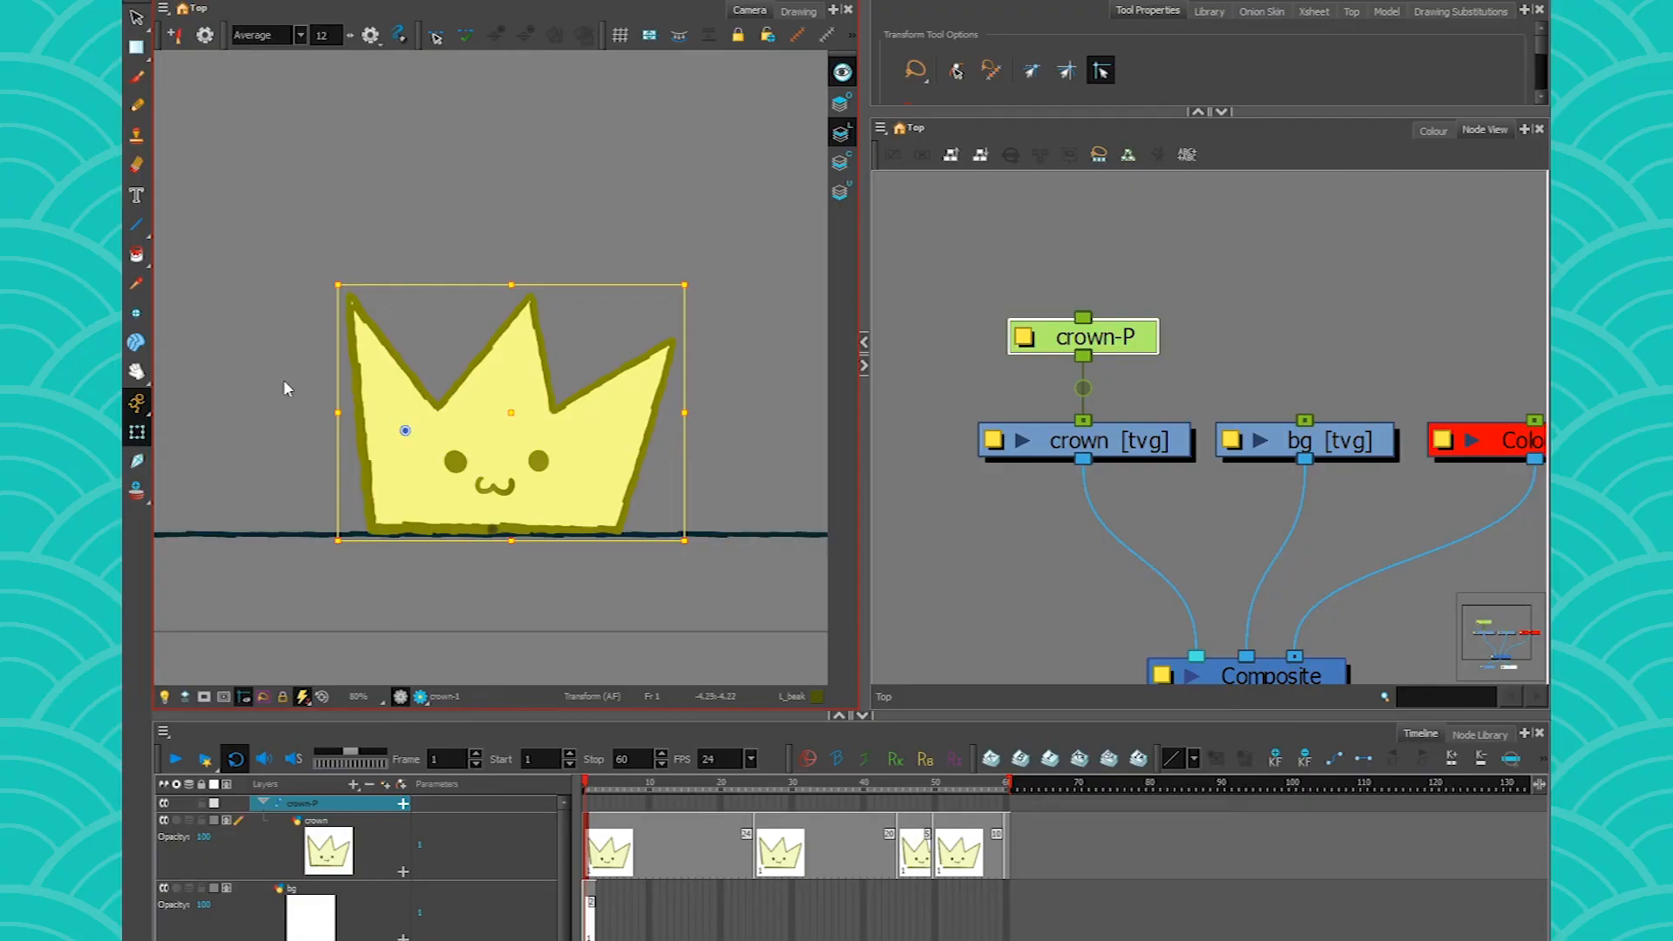
- Try shifting the crown's temporary pivot with the Transform tool and return it to the middle of the base
left_click(284, 379)
left_click(486, 532)
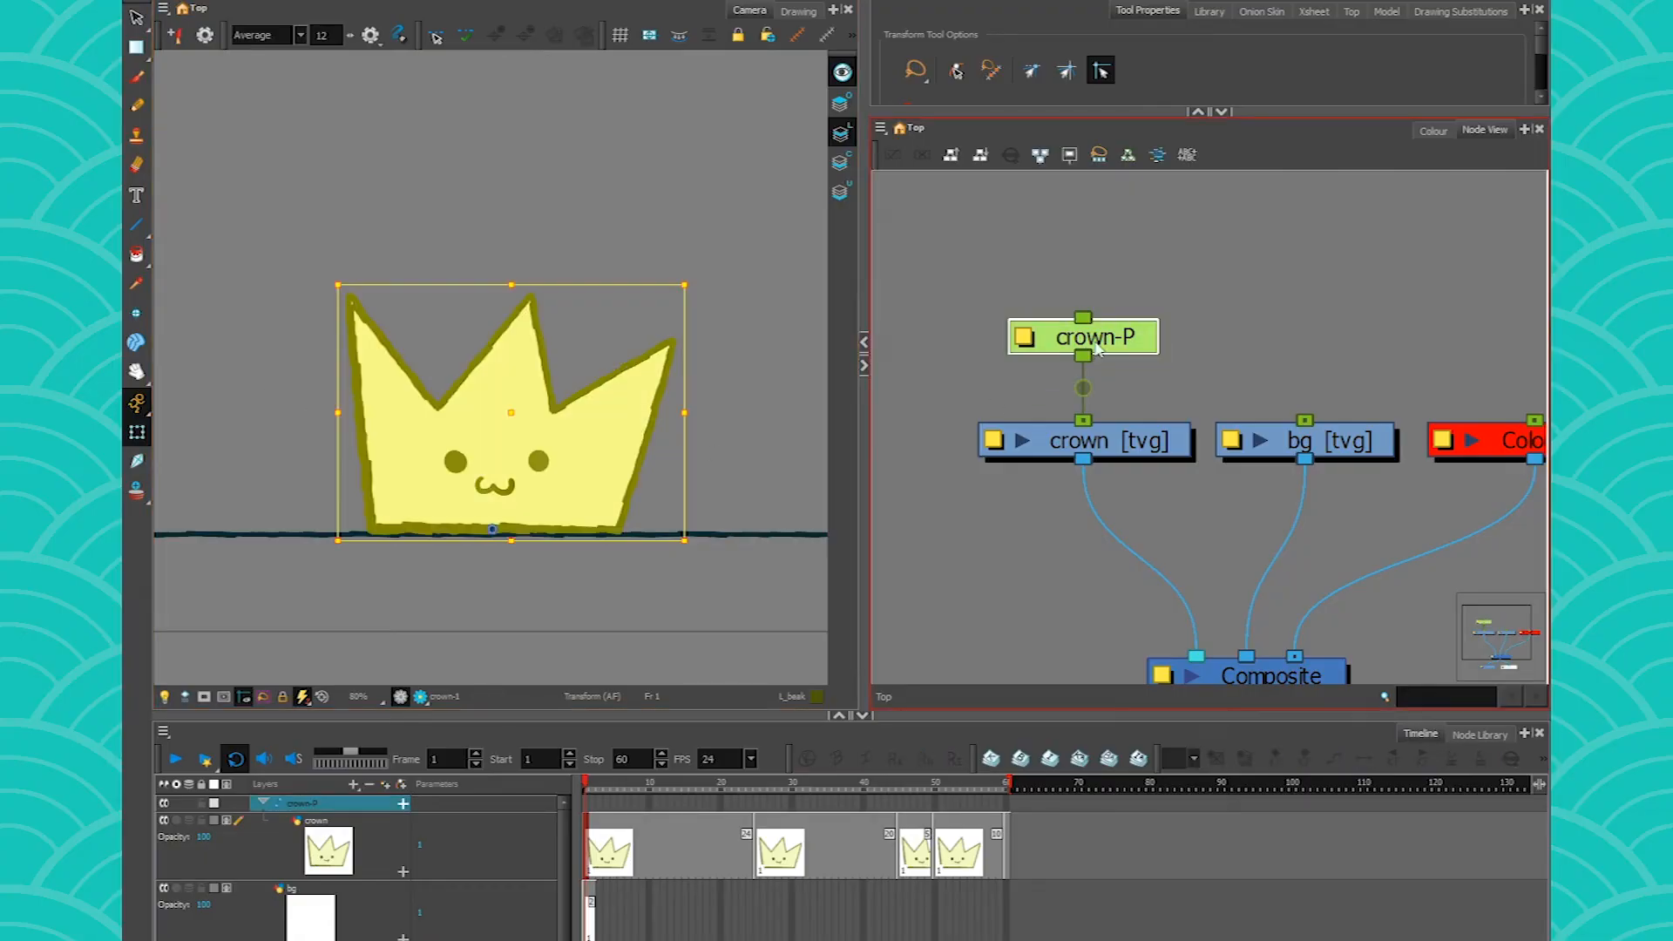
left_click(137, 432)
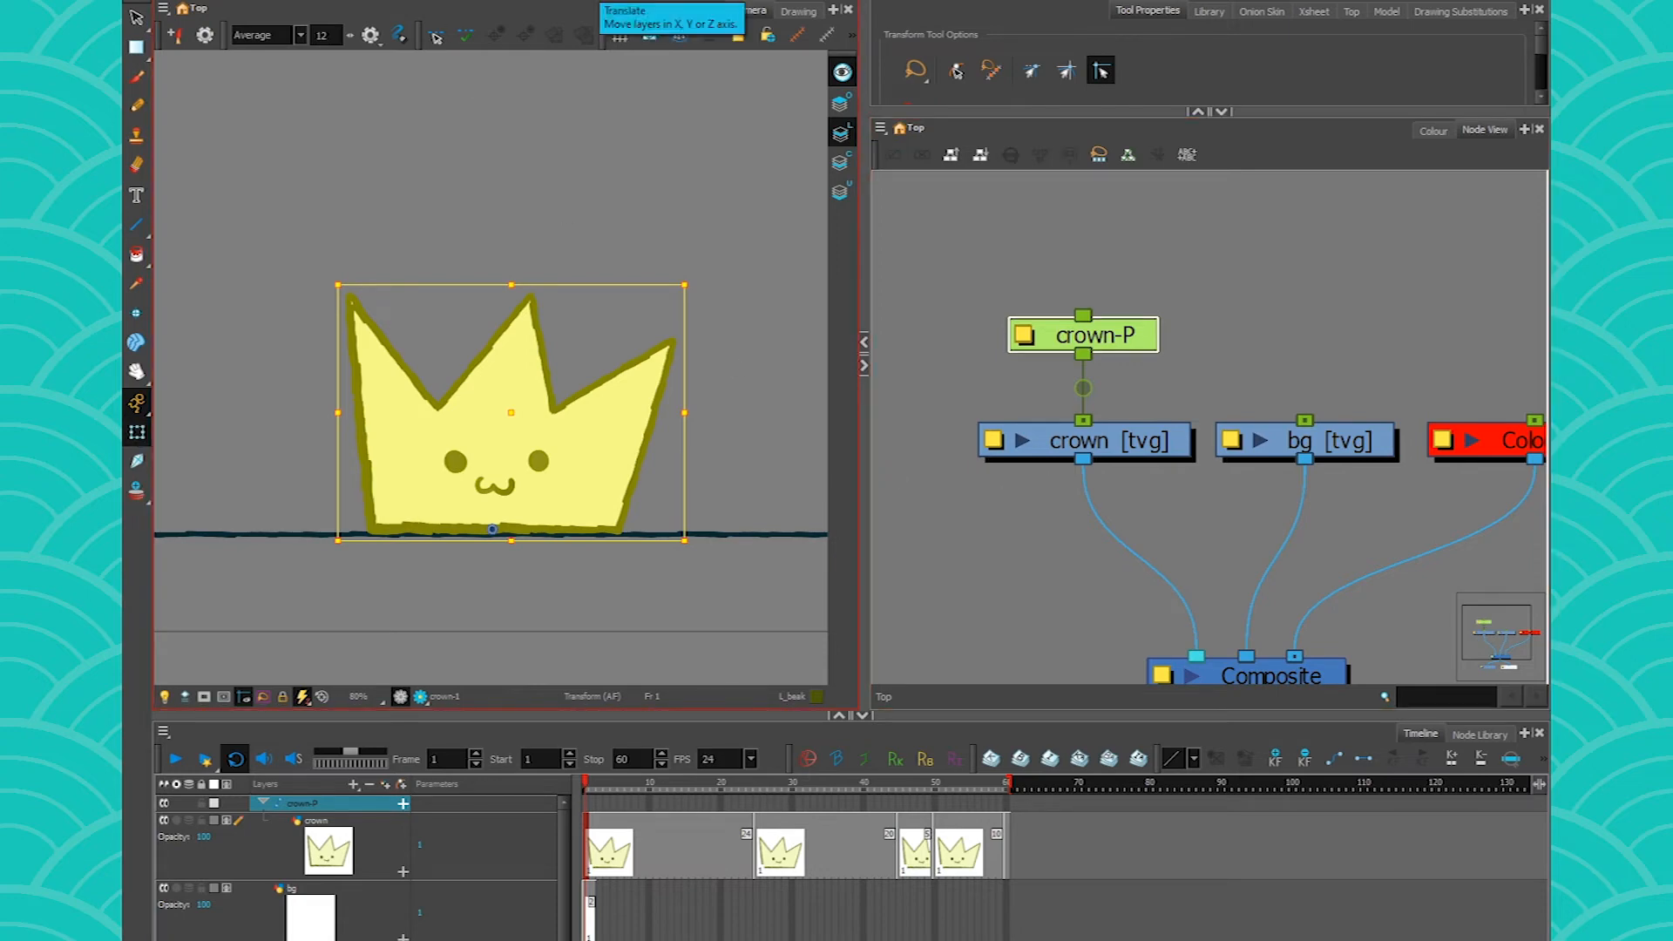
key("alt+2")
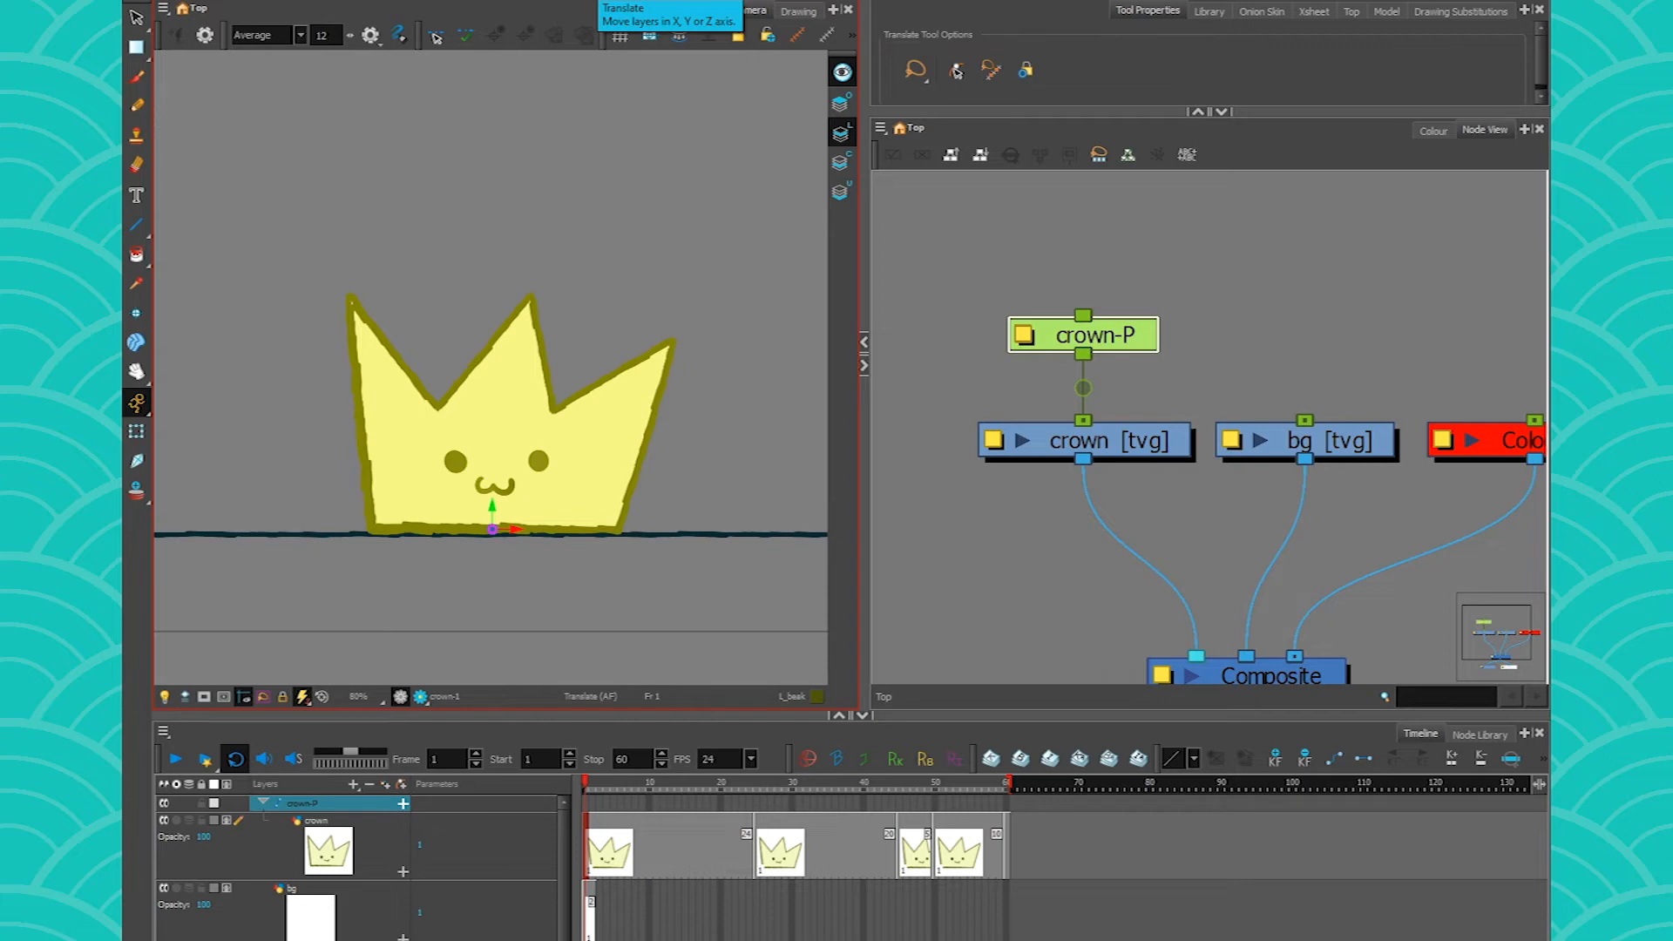
- Animate the crown hopping with squash and stretch by transforming its peg and arranging keyframes along the timeline
double_click(1033, 340)
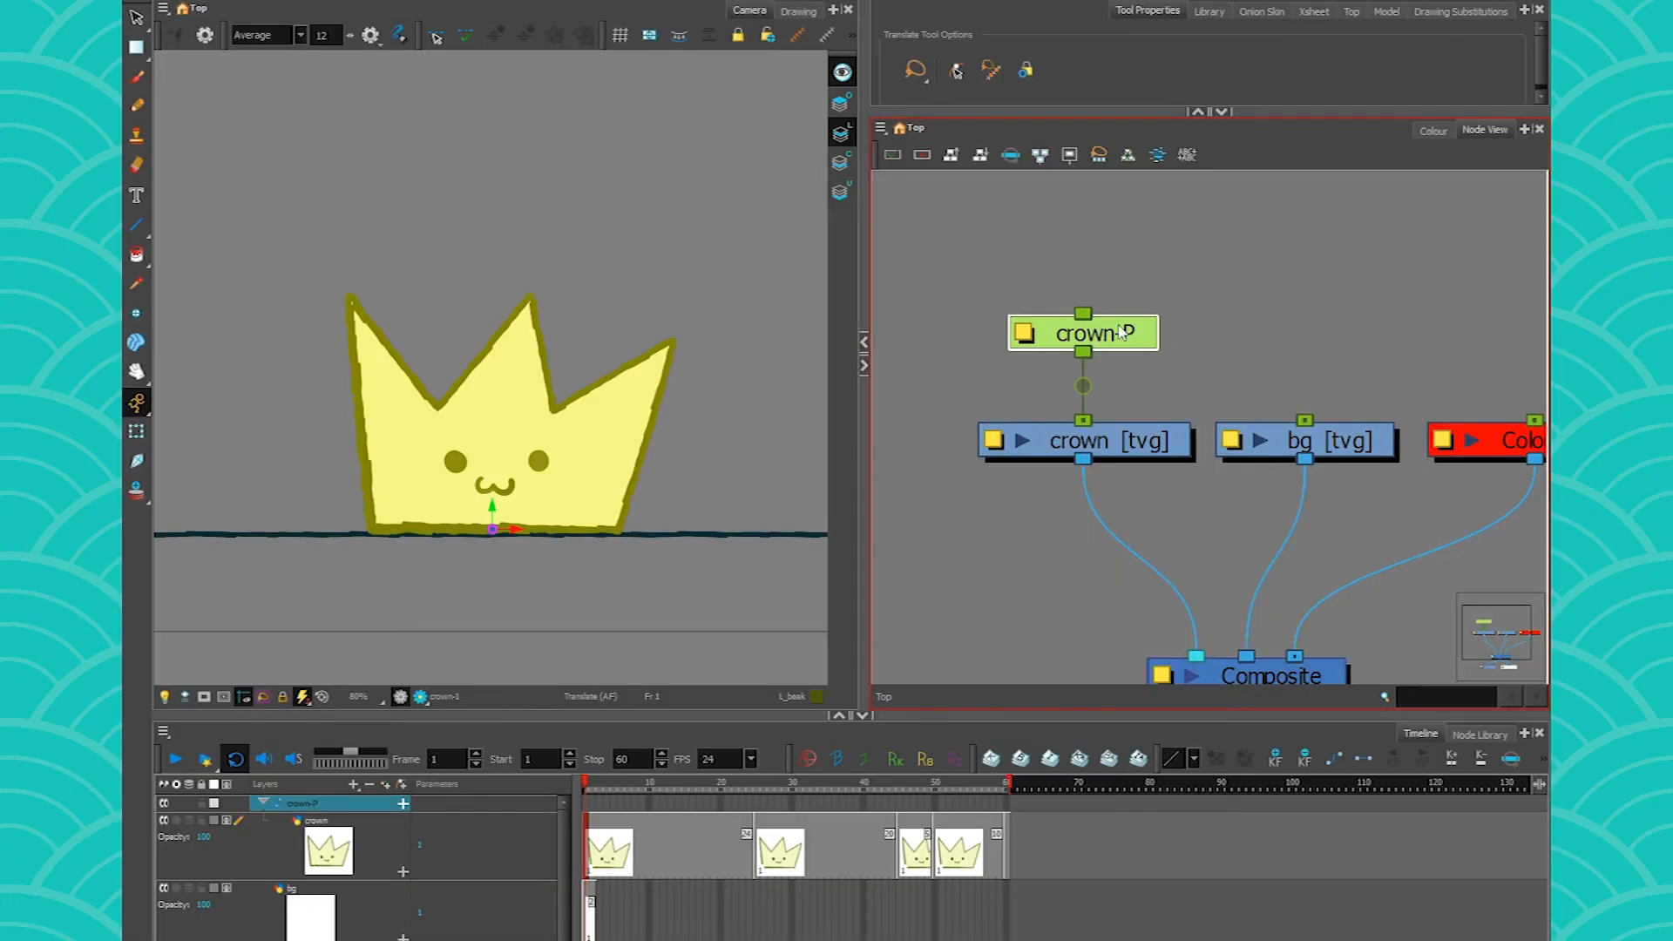
left_click(136, 433)
scroll(405, 397, "down", 2)
mouse_move(472, 322)
left_mouse_down()
mouse_move(476, 364)
mouse_move(472, 324)
left_mouse_up()
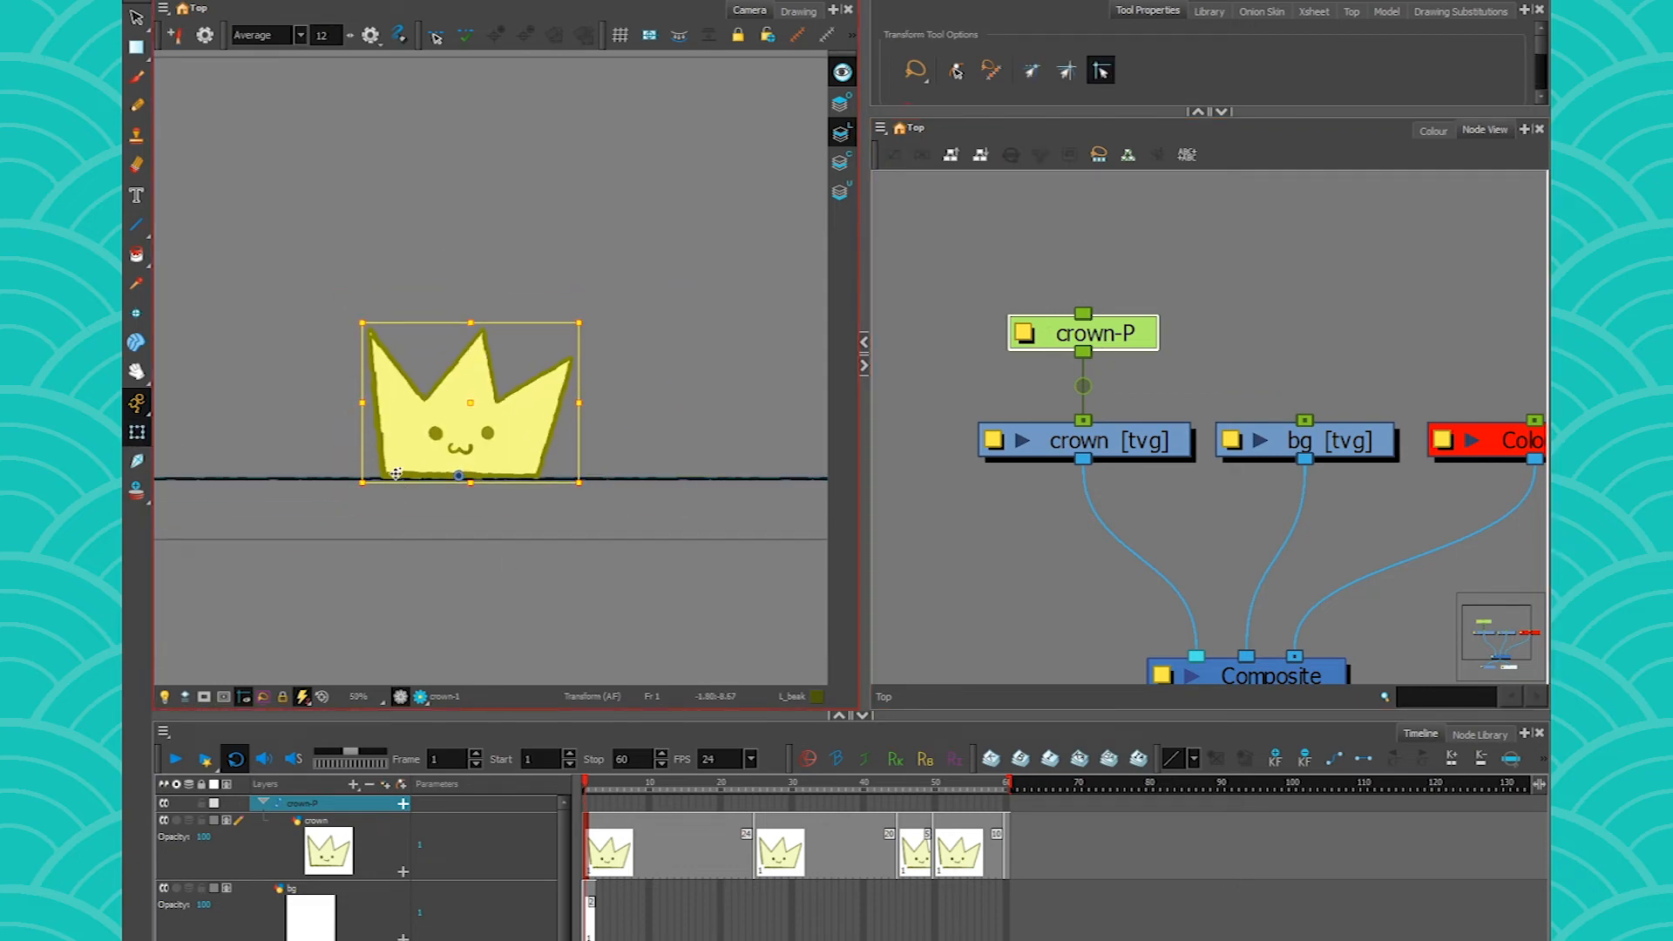
key("space")
left_click_drag(386, 368, 430, 437)
left_click(586, 804)
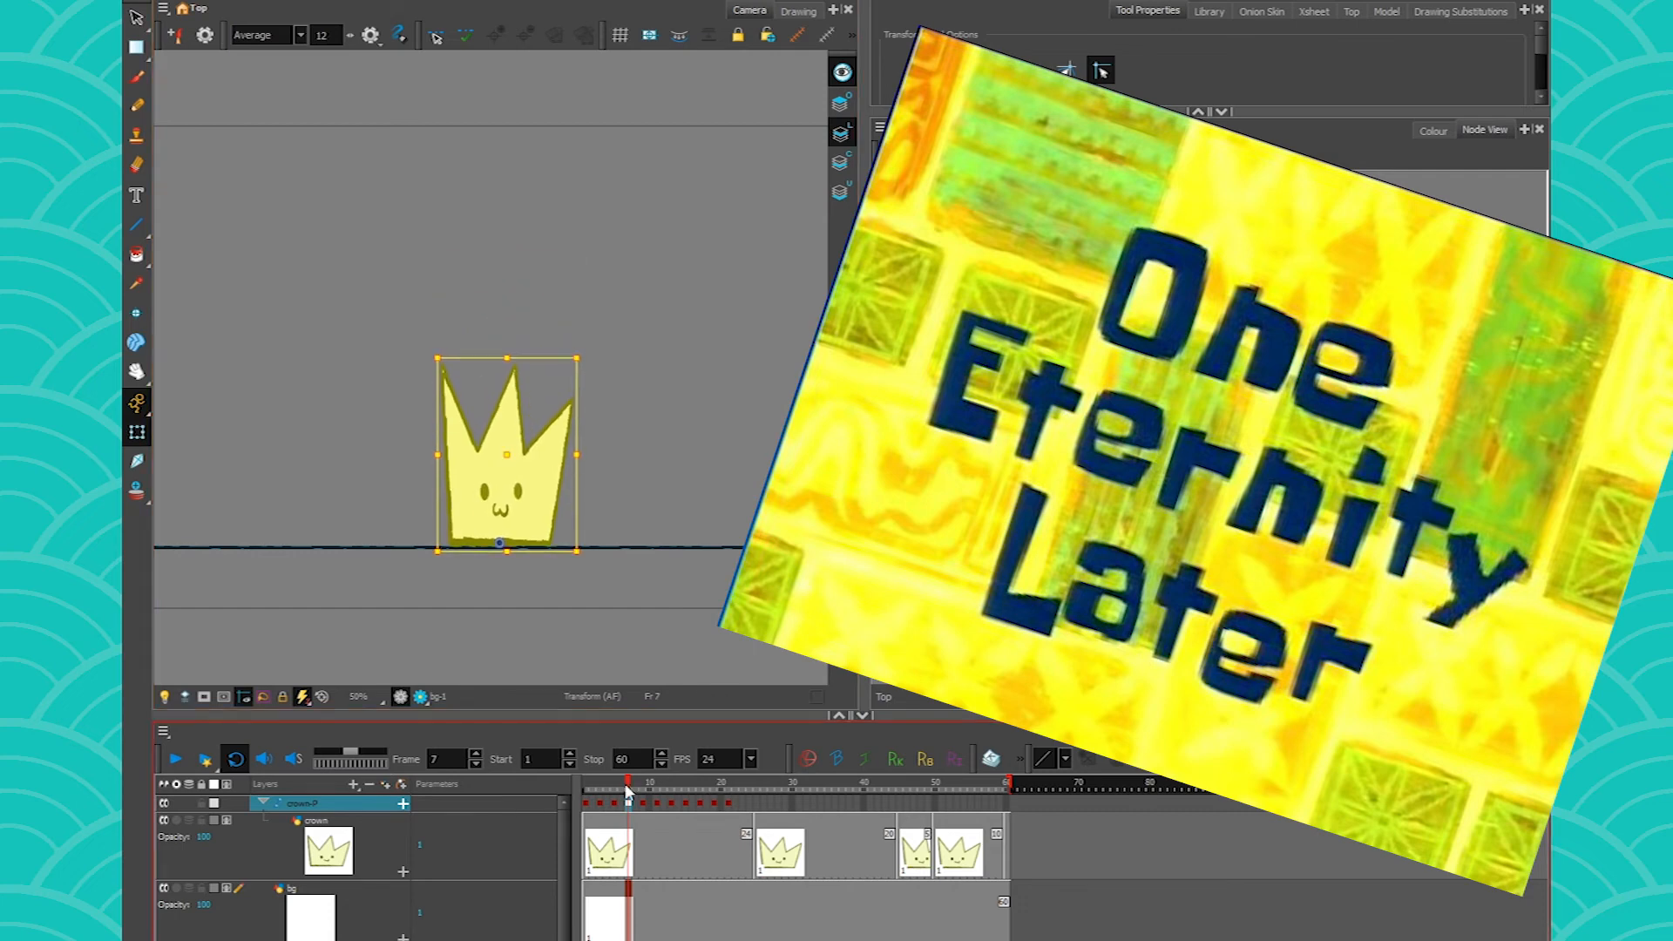
left_click(598, 798)
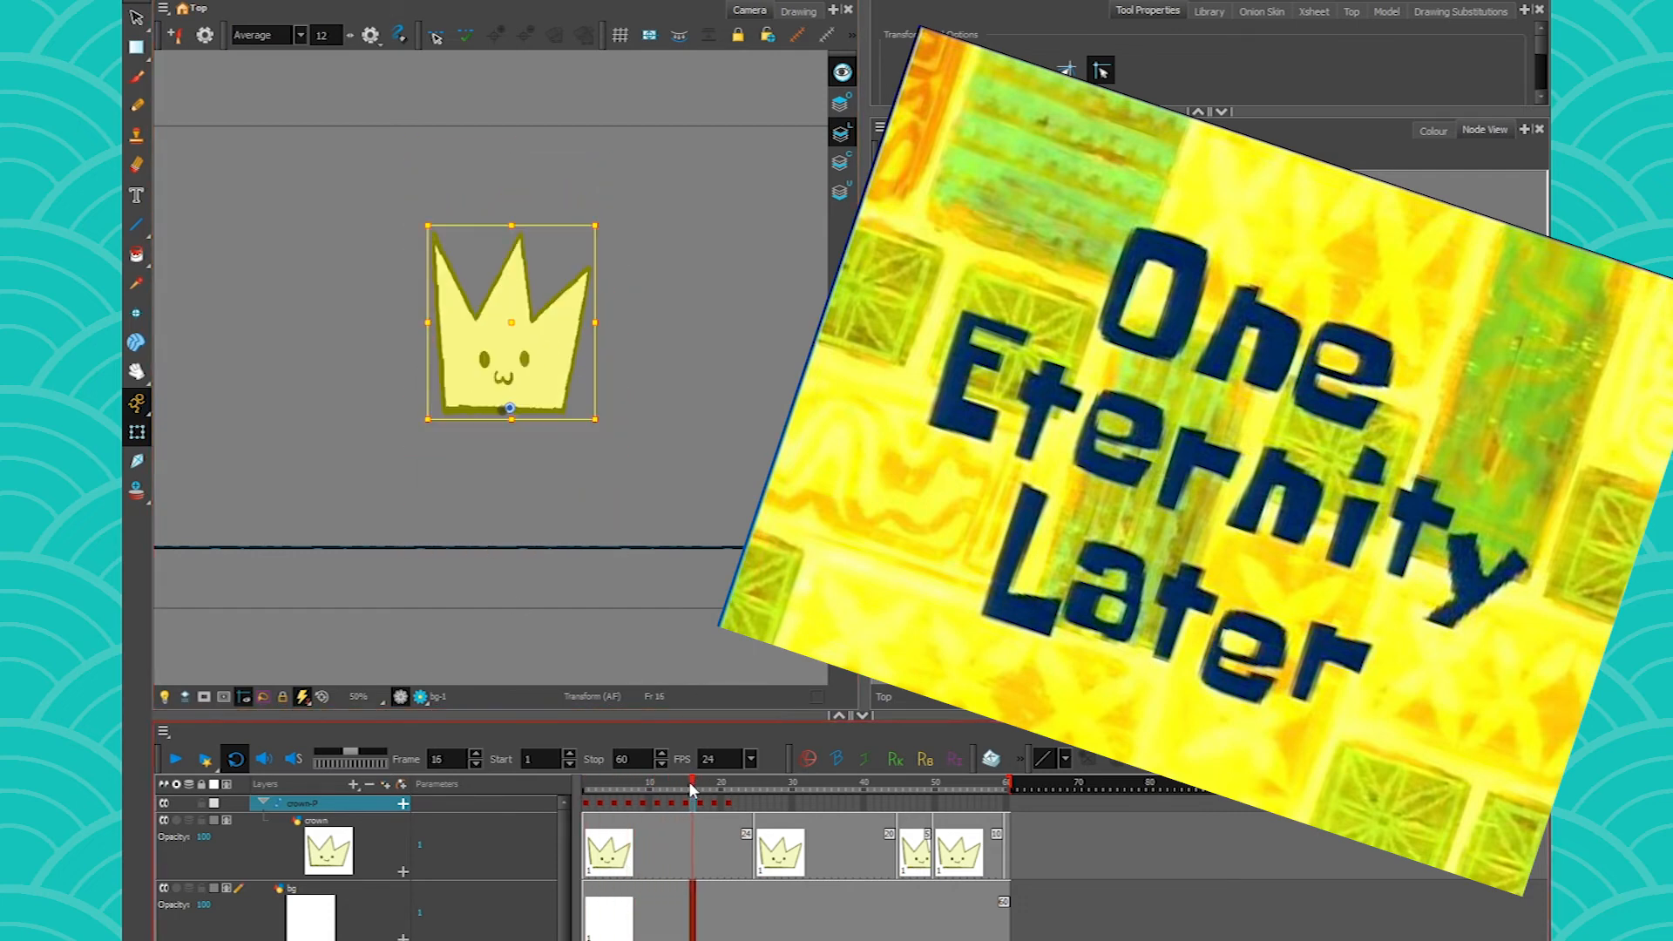
mouse_move(700, 789)
left_mouse_down()
mouse_move(636, 789)
mouse_move(715, 789)
mouse_move(589, 788)
mouse_move(736, 788)
mouse_move(714, 789)
left_mouse_up()
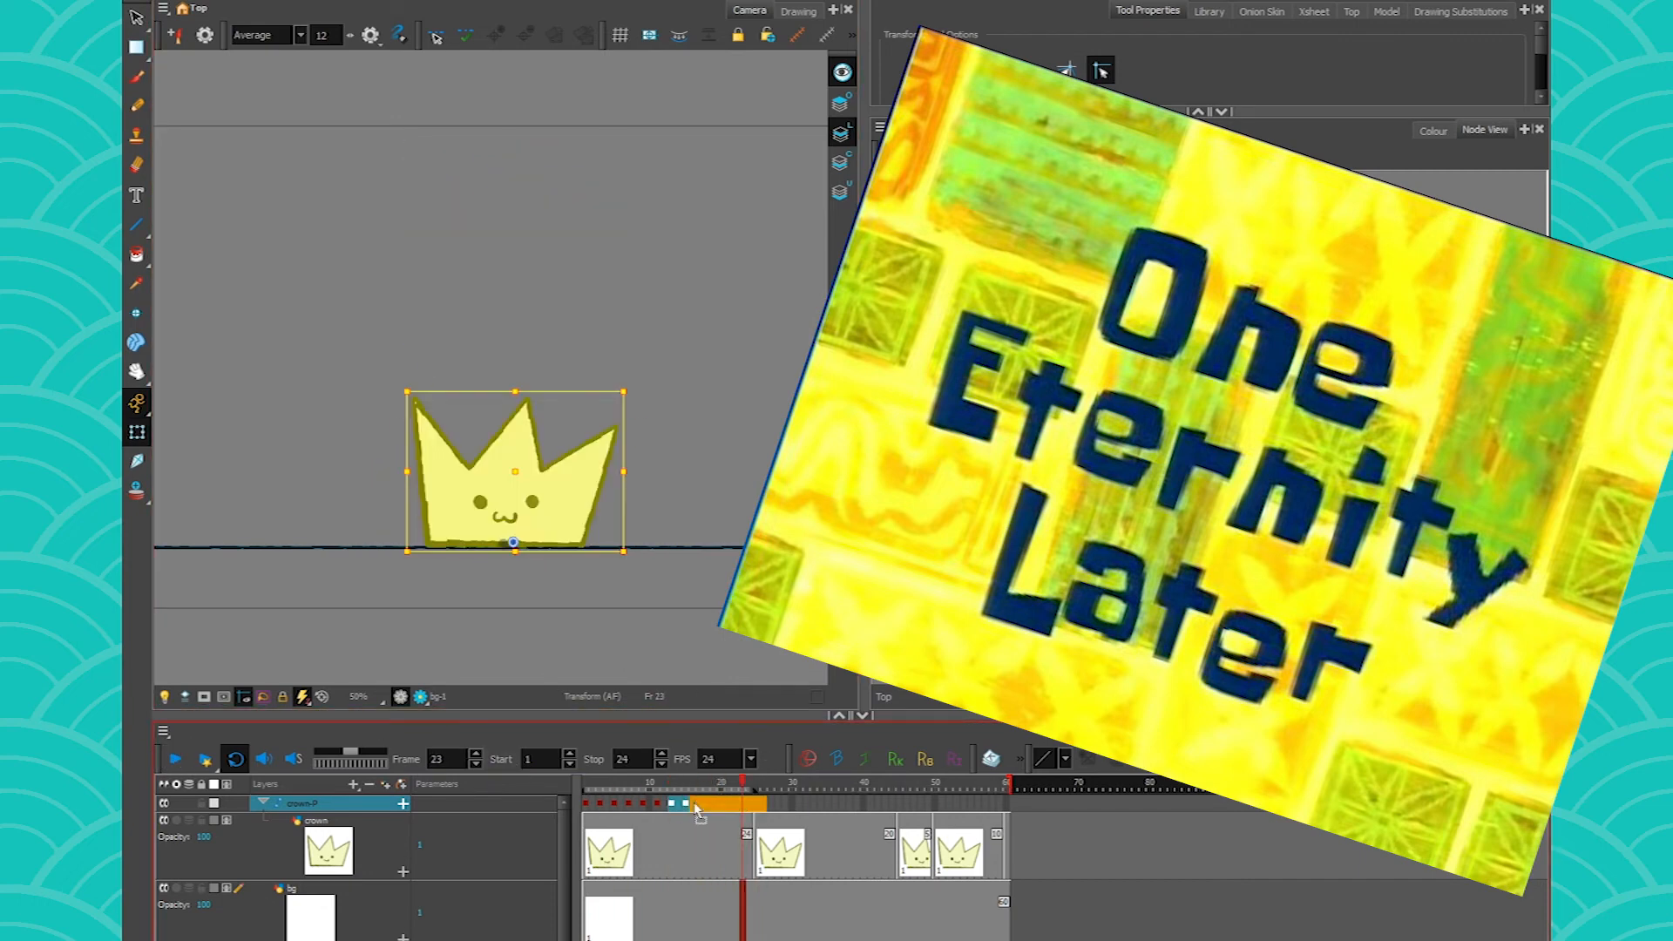
left_click(681, 789)
left_click_drag(681, 789, 669, 789)
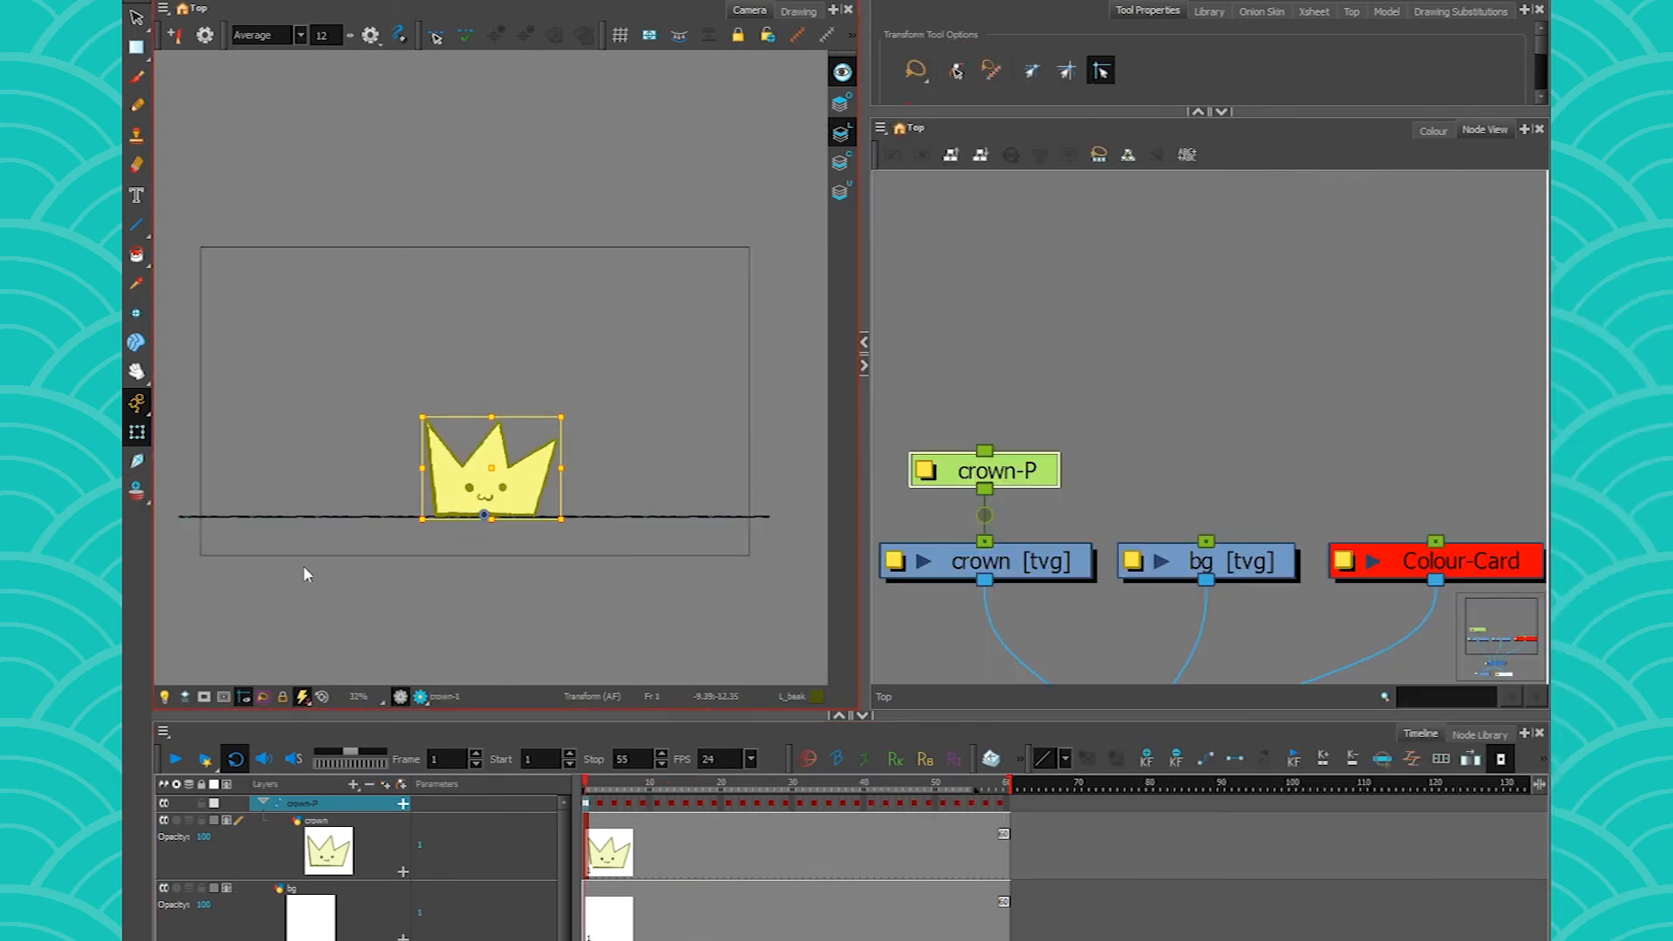
- Play back the crown's animation with the crown-P peg selected
left_click(174, 761)
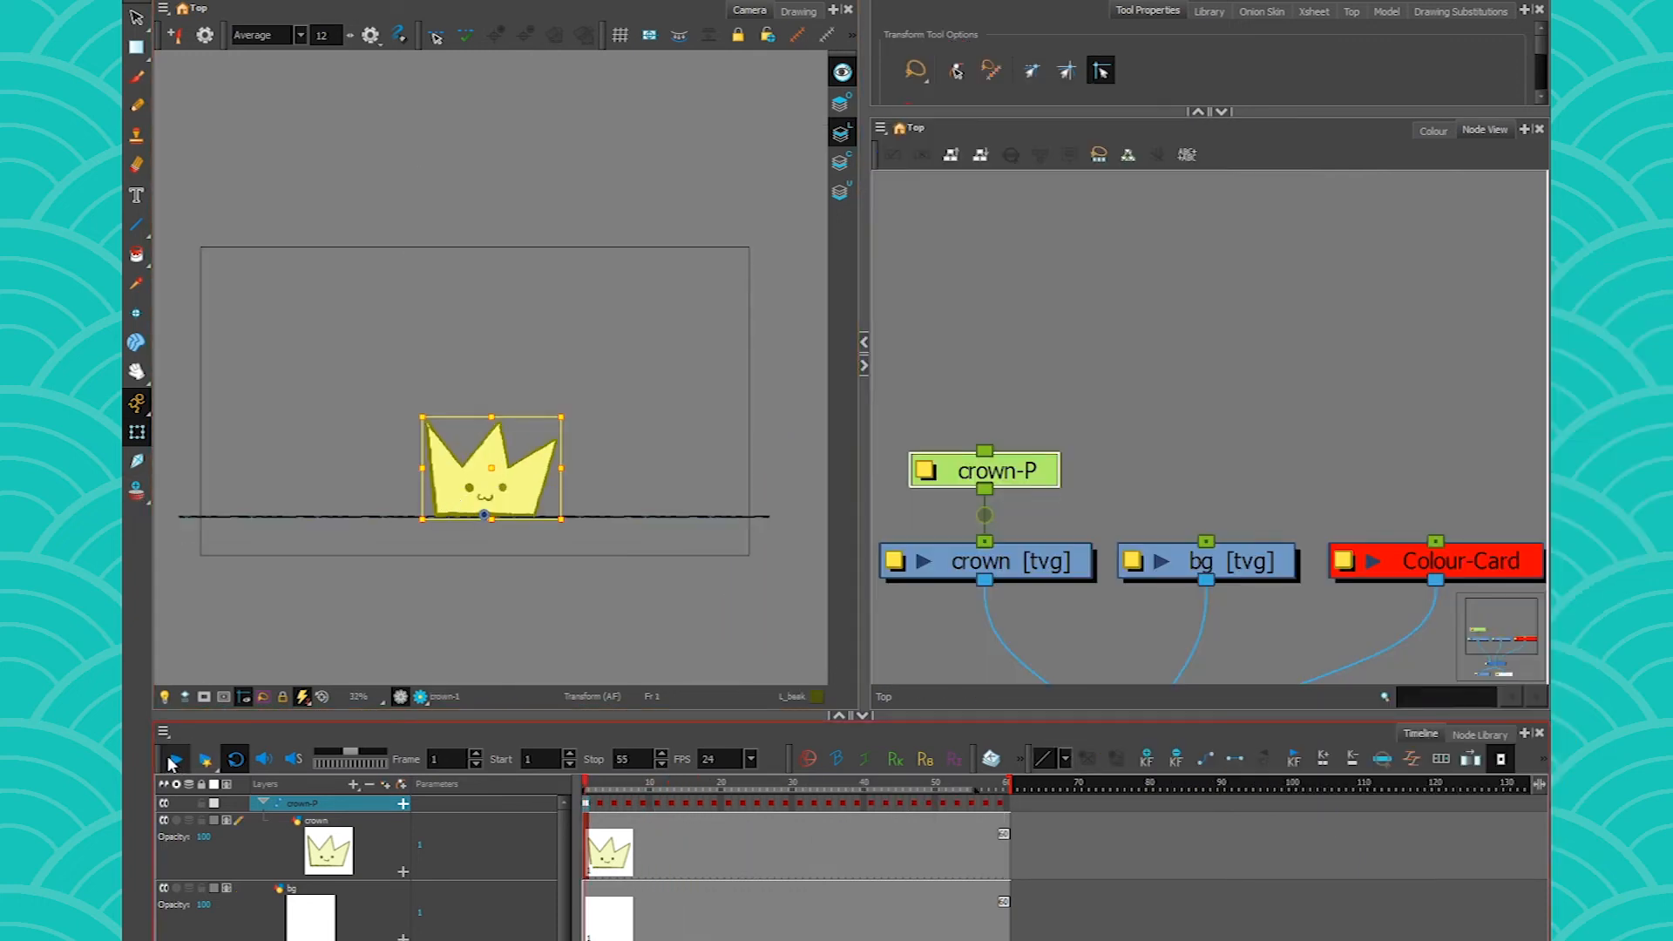
left_click(174, 761)
left_click(1011, 380)
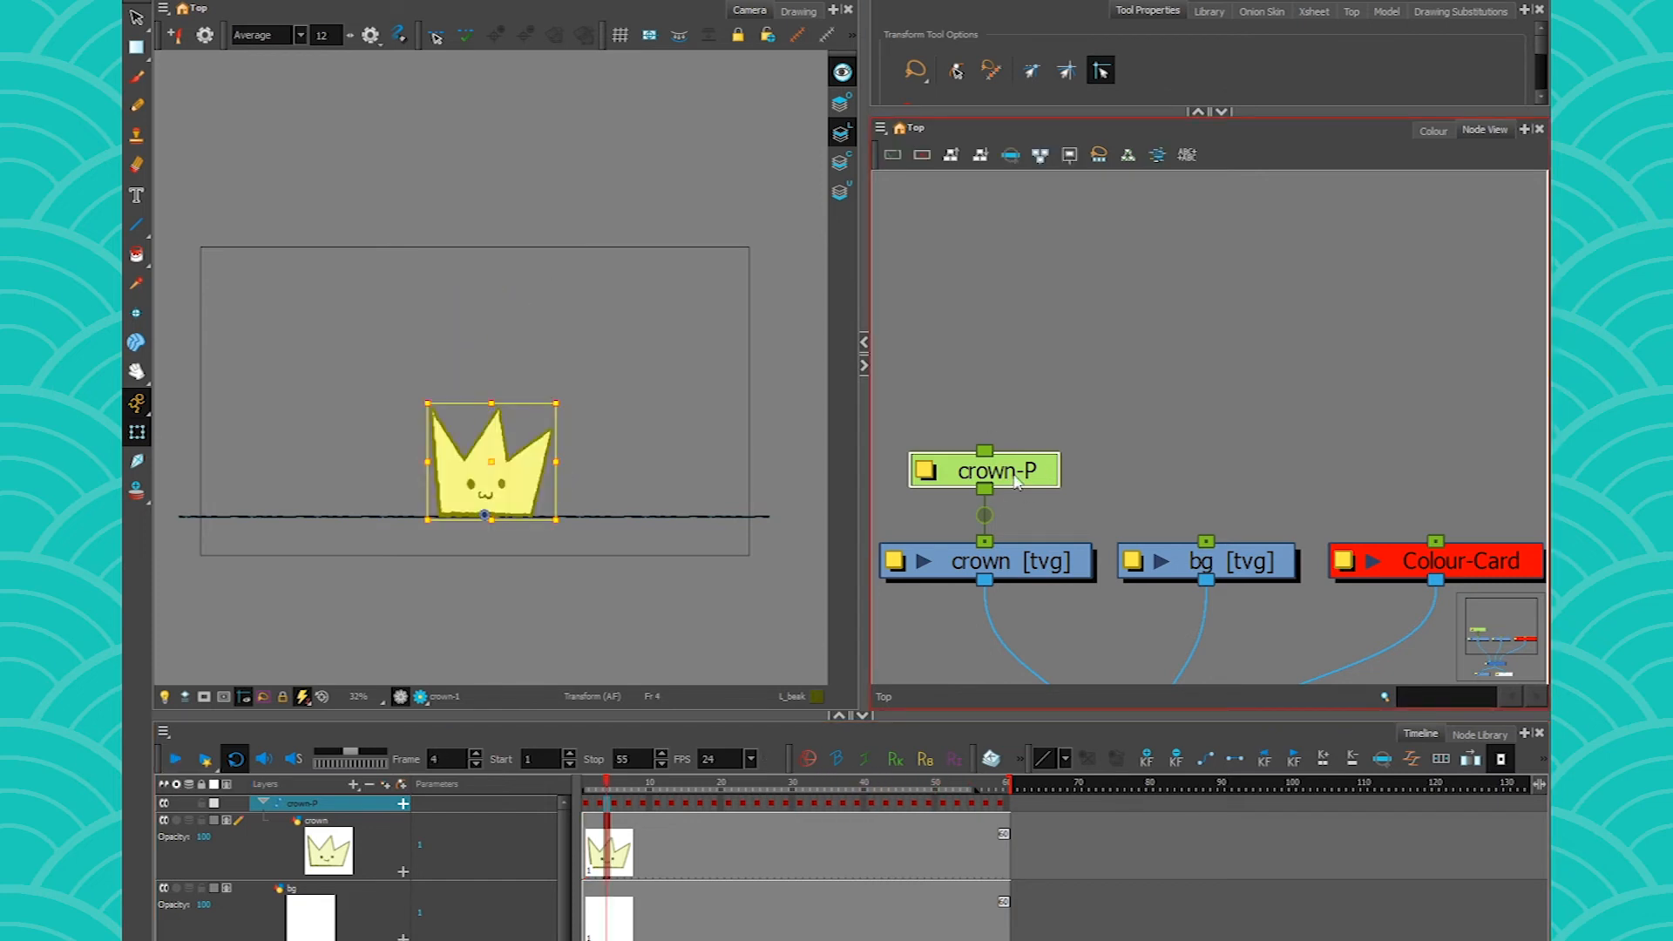
left_click(174, 761)
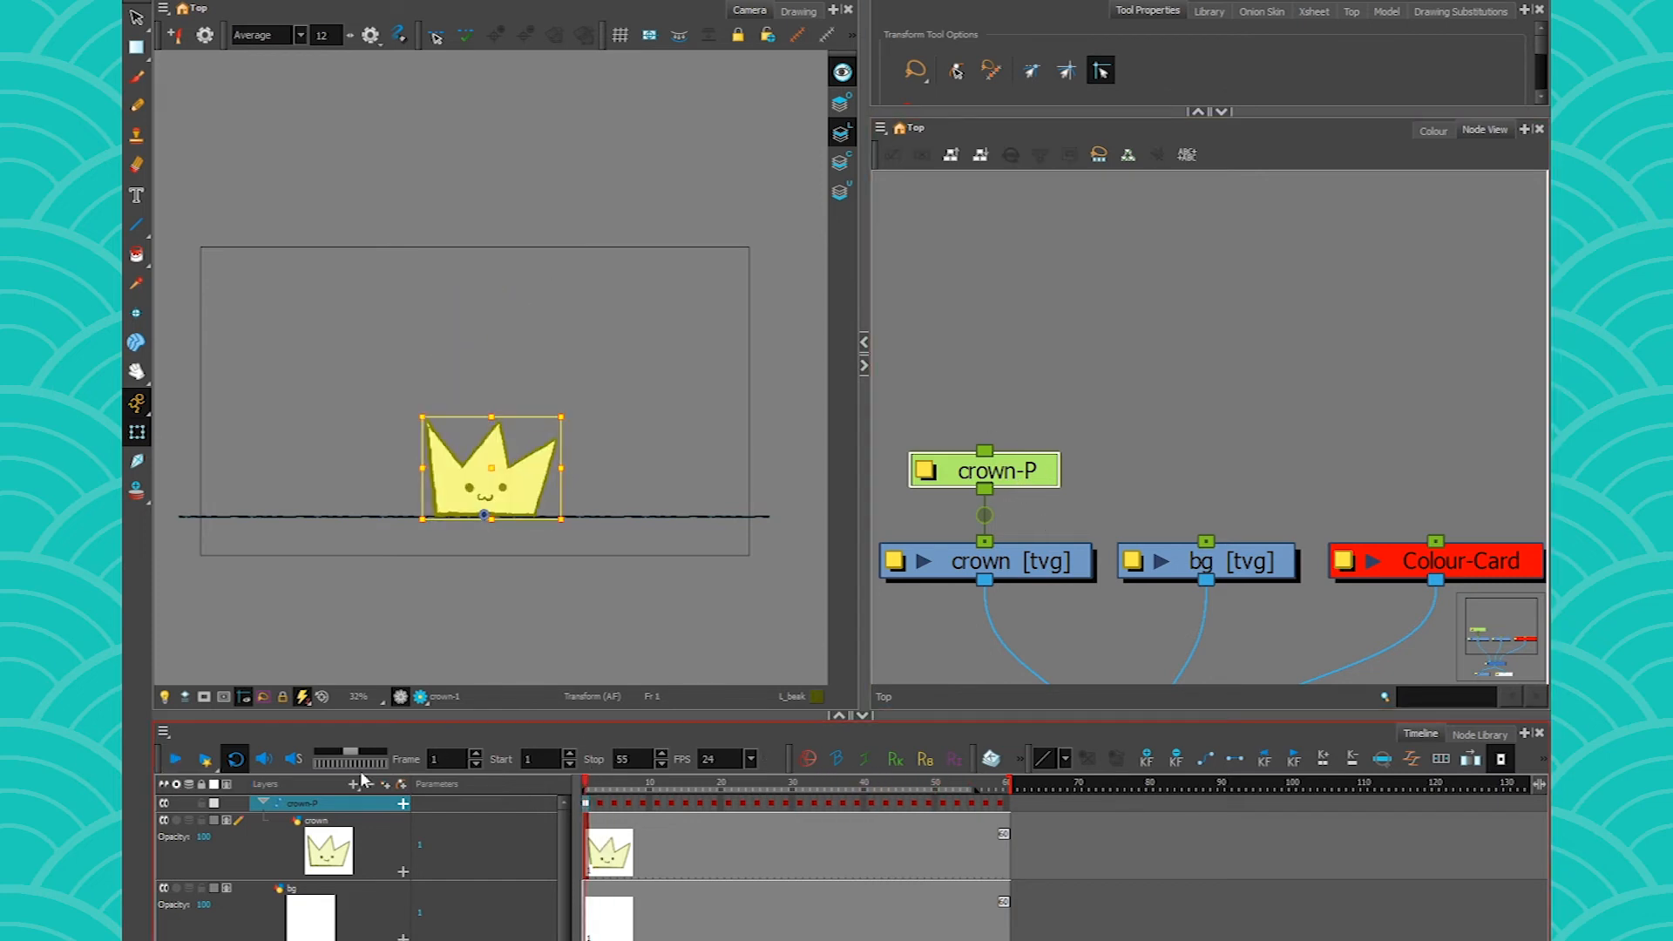
left_click(175, 761)
- Add a new peg in the node network and connect it above crown-P as its parent
scroll(1028, 380, "up", 4)
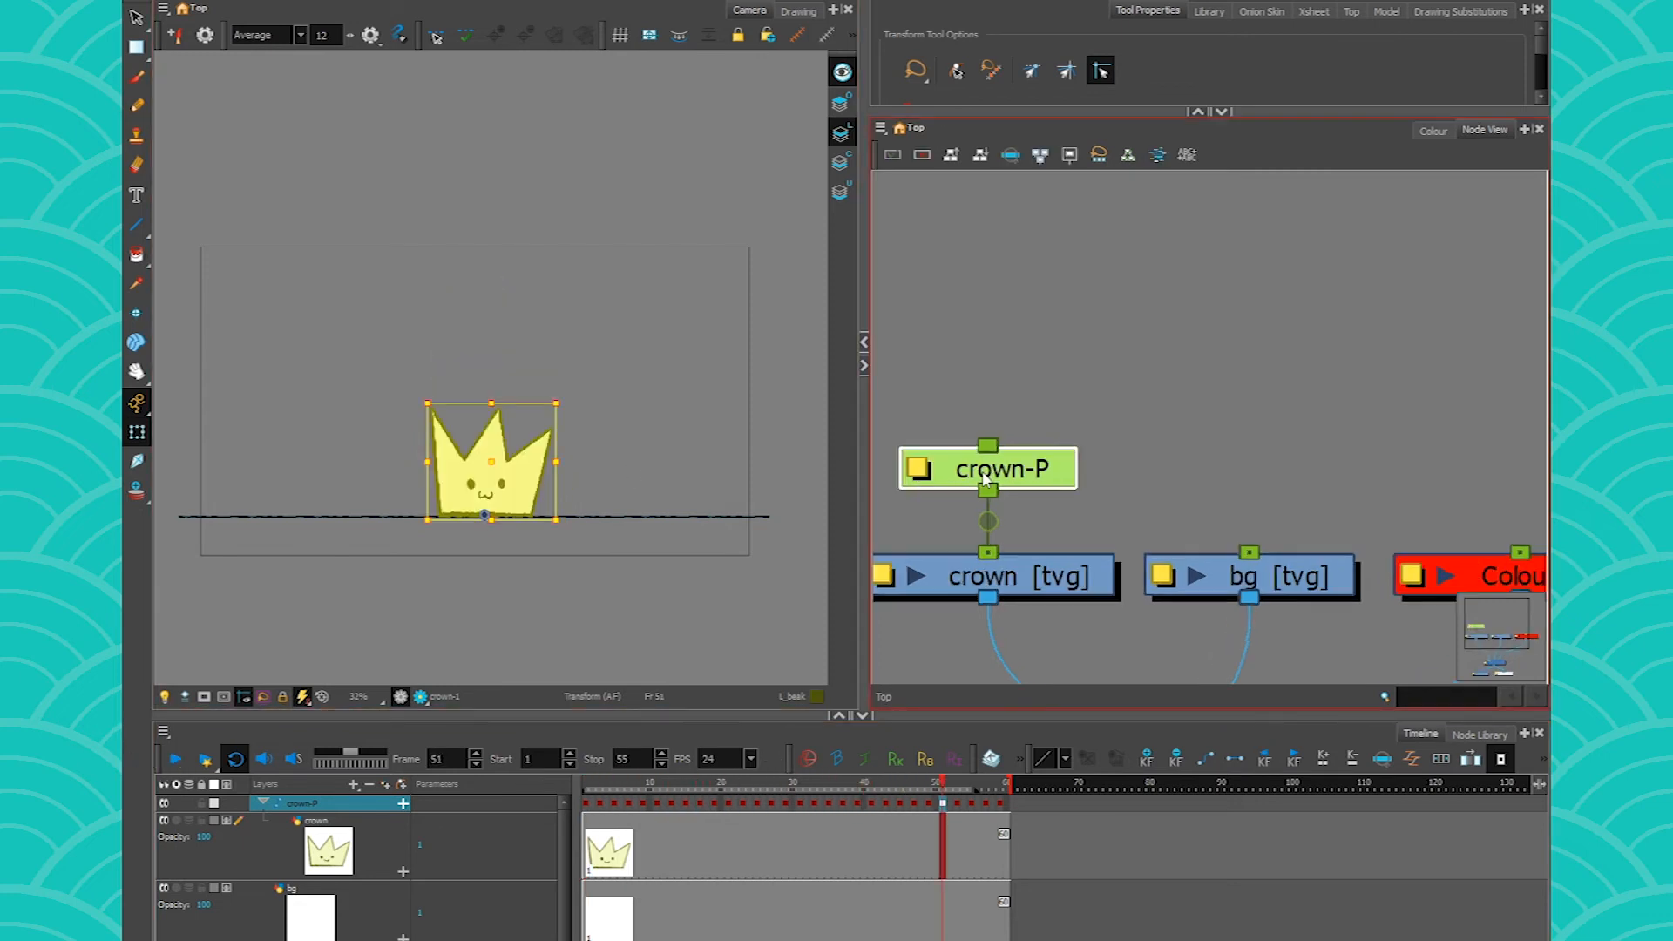
left_click(1013, 305)
key("ctrl+p")
left_click_drag(989, 441, 1015, 292)
left_click_drag(964, 373, 1101, 349)
key("Down")
key("Down")
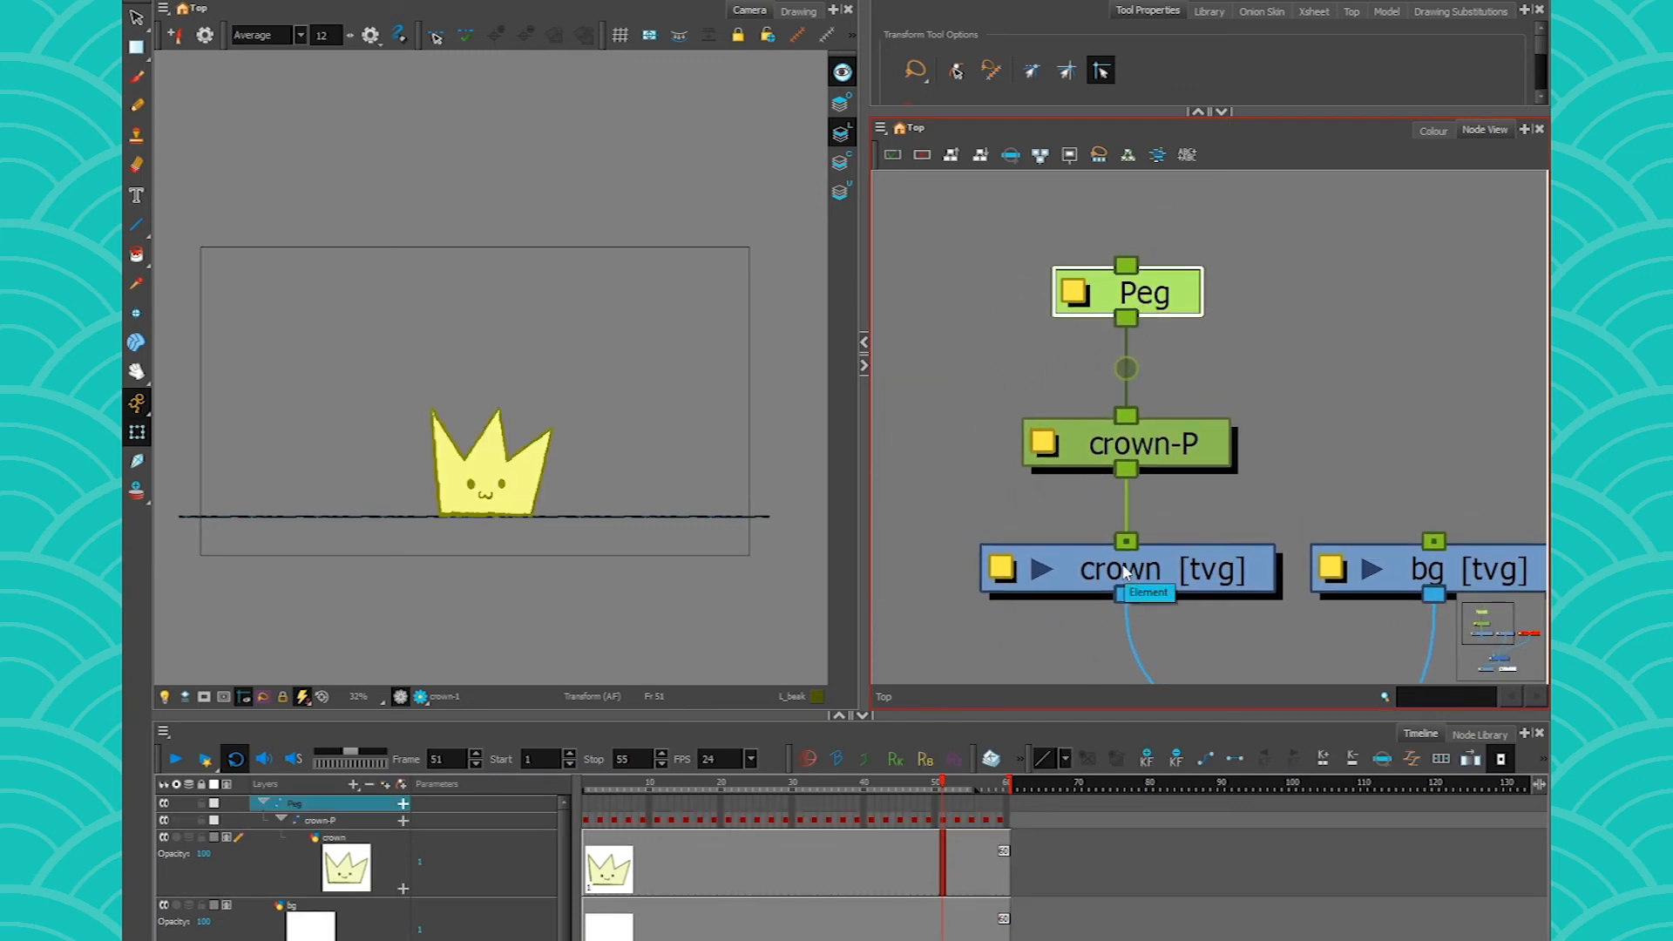
- Check the pivots of crown-P and its parent peg with the Translate tool, and play the animation
left_click(1171, 451)
key("alt+2")
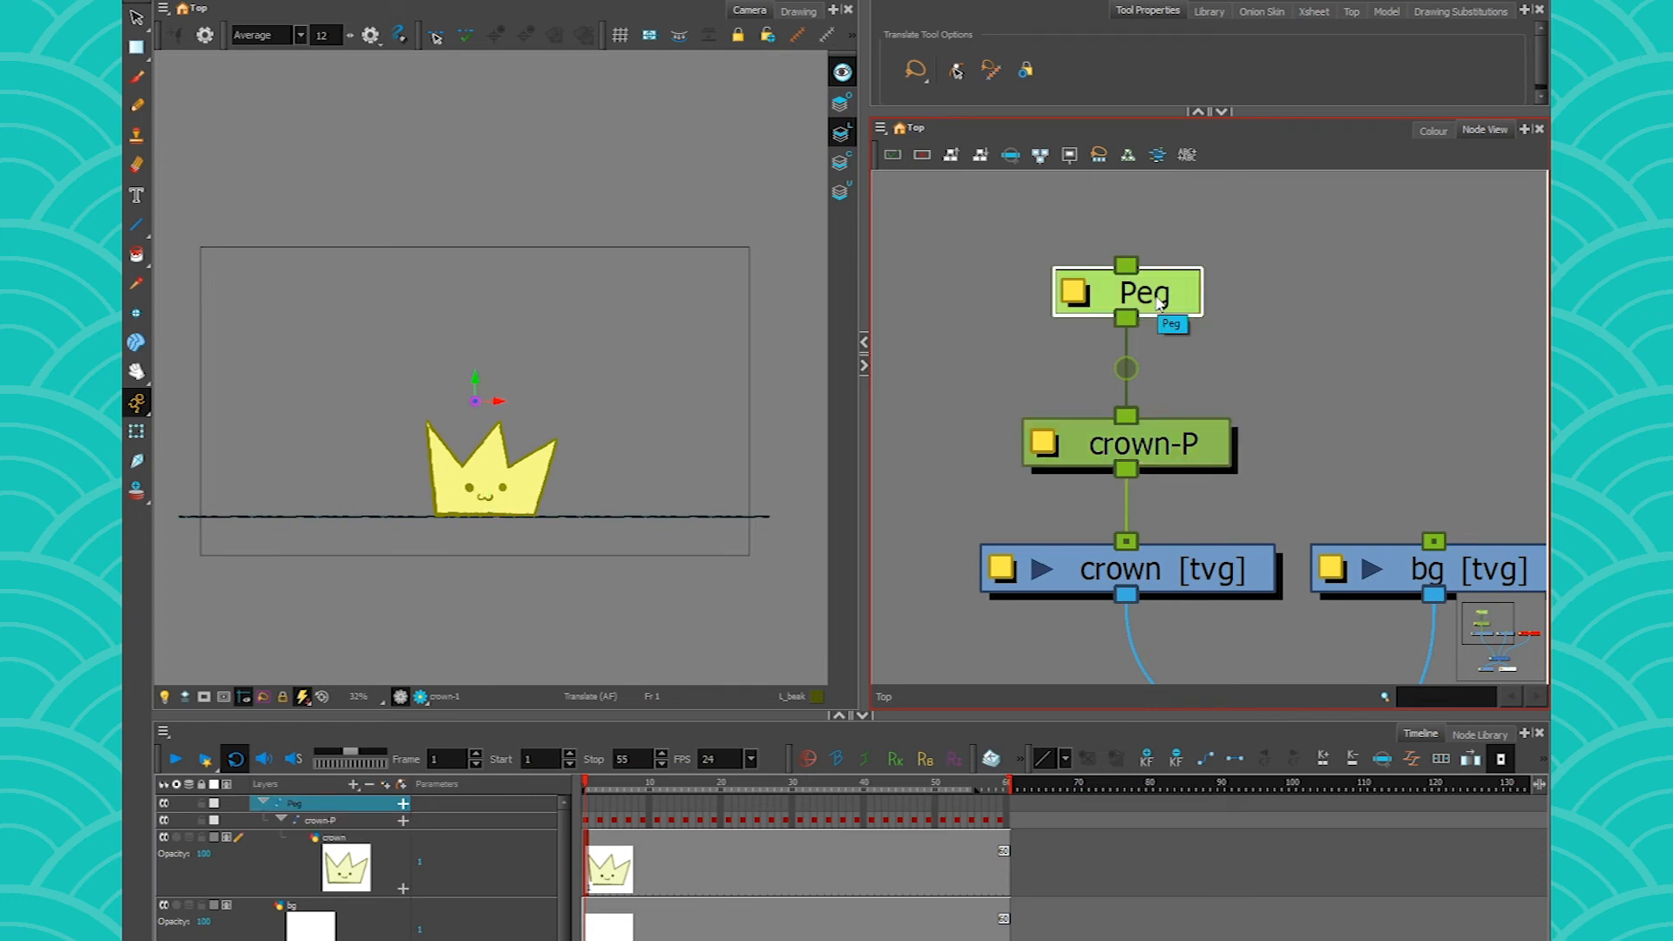
left_click(174, 760)
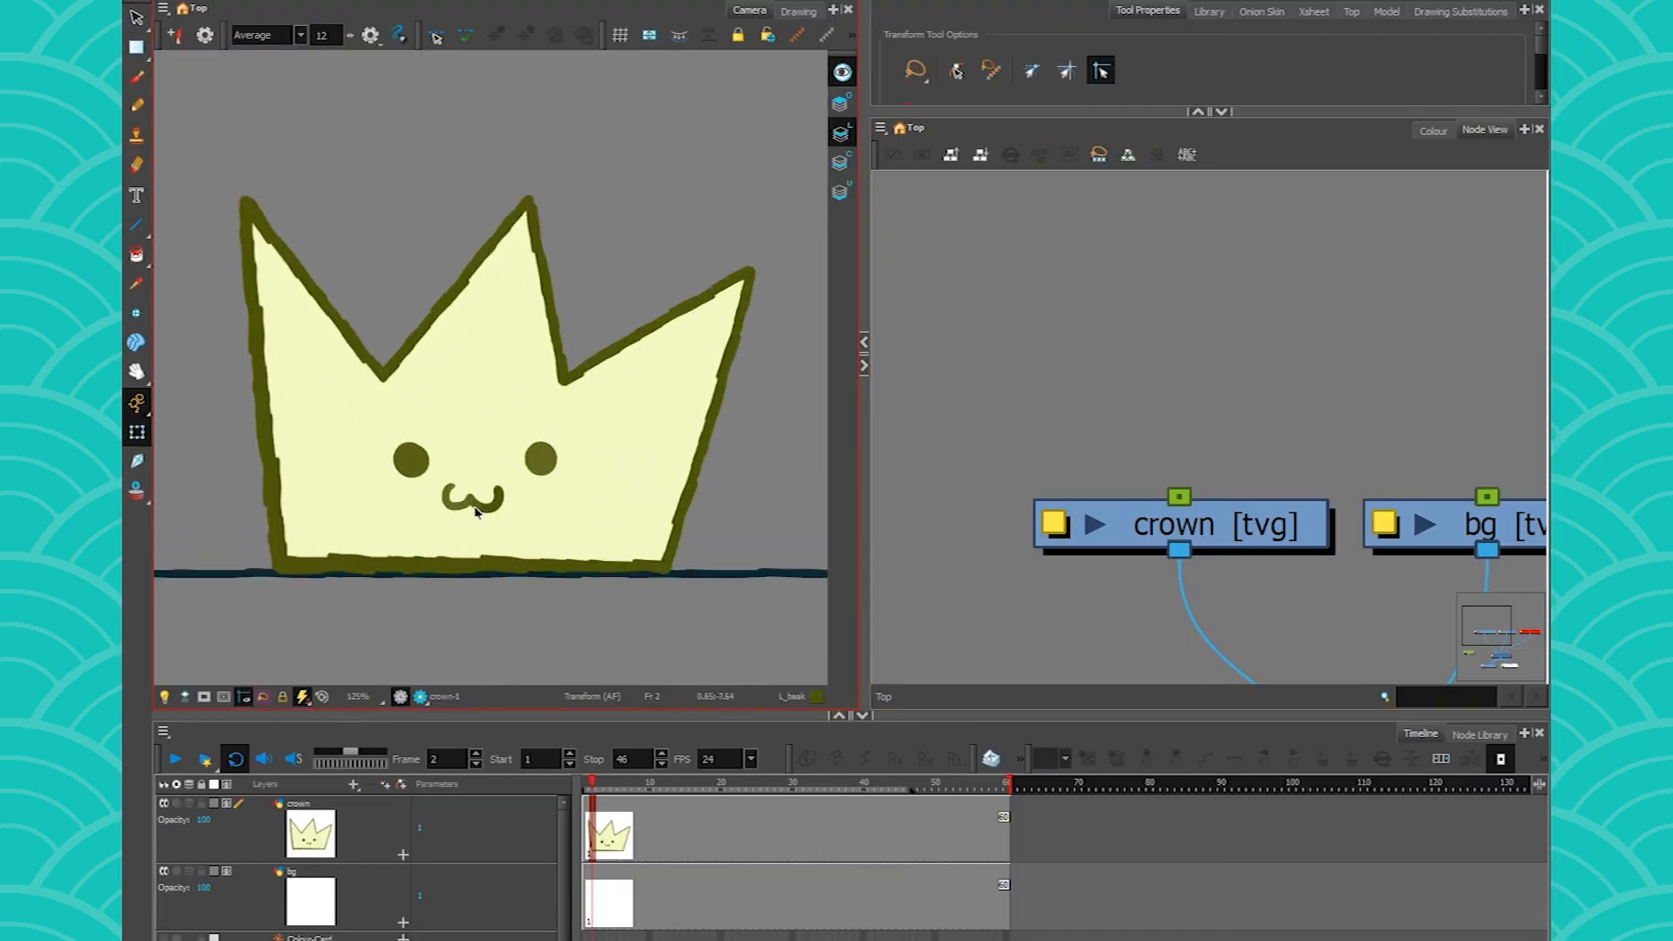
- Turn off Animate Using Animation Tools for the crown drawing layer and add a parent peg directly above it in the node network
left_click(1231, 534)
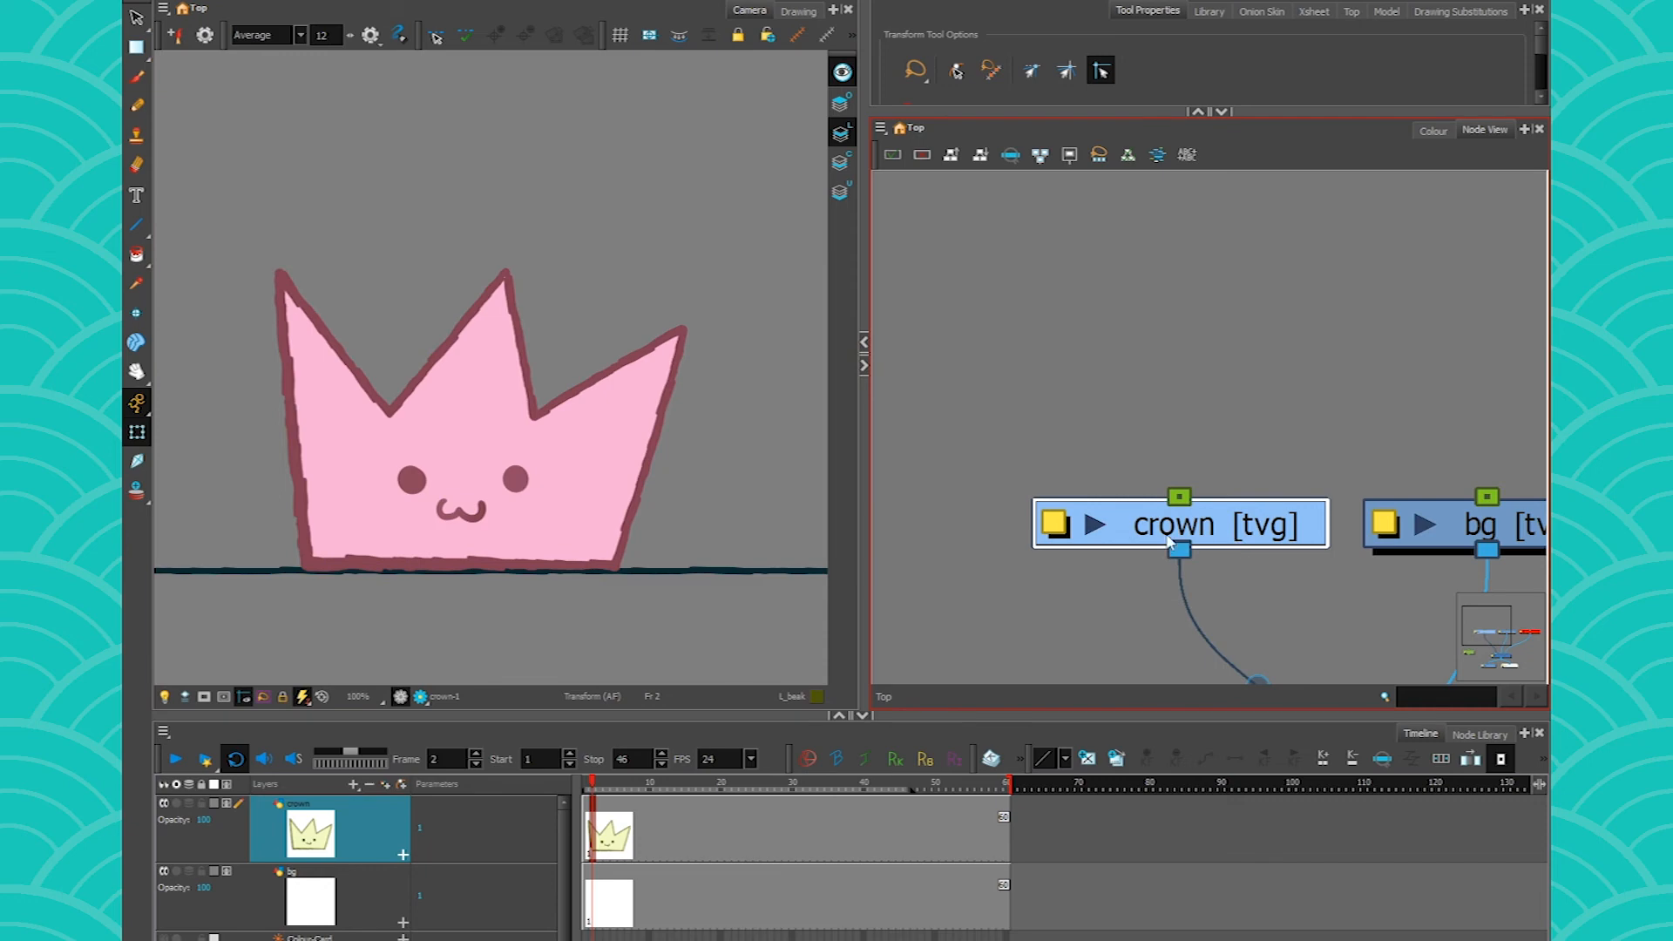
double_click(1172, 542)
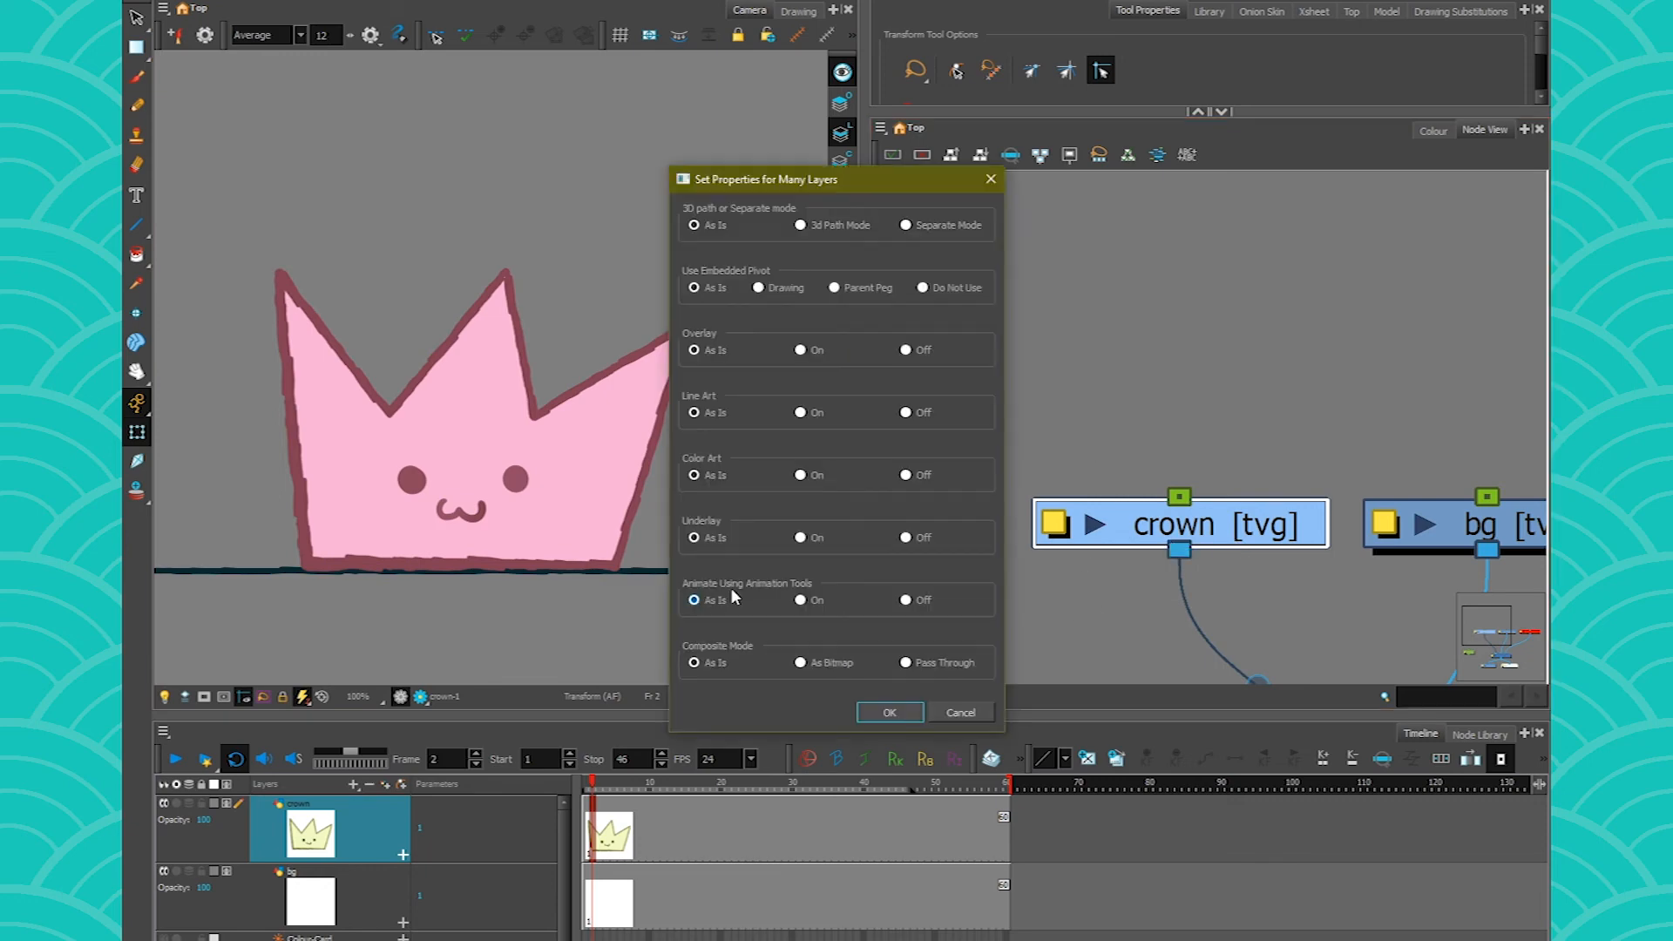
left_click(905, 600)
left_click(890, 712)
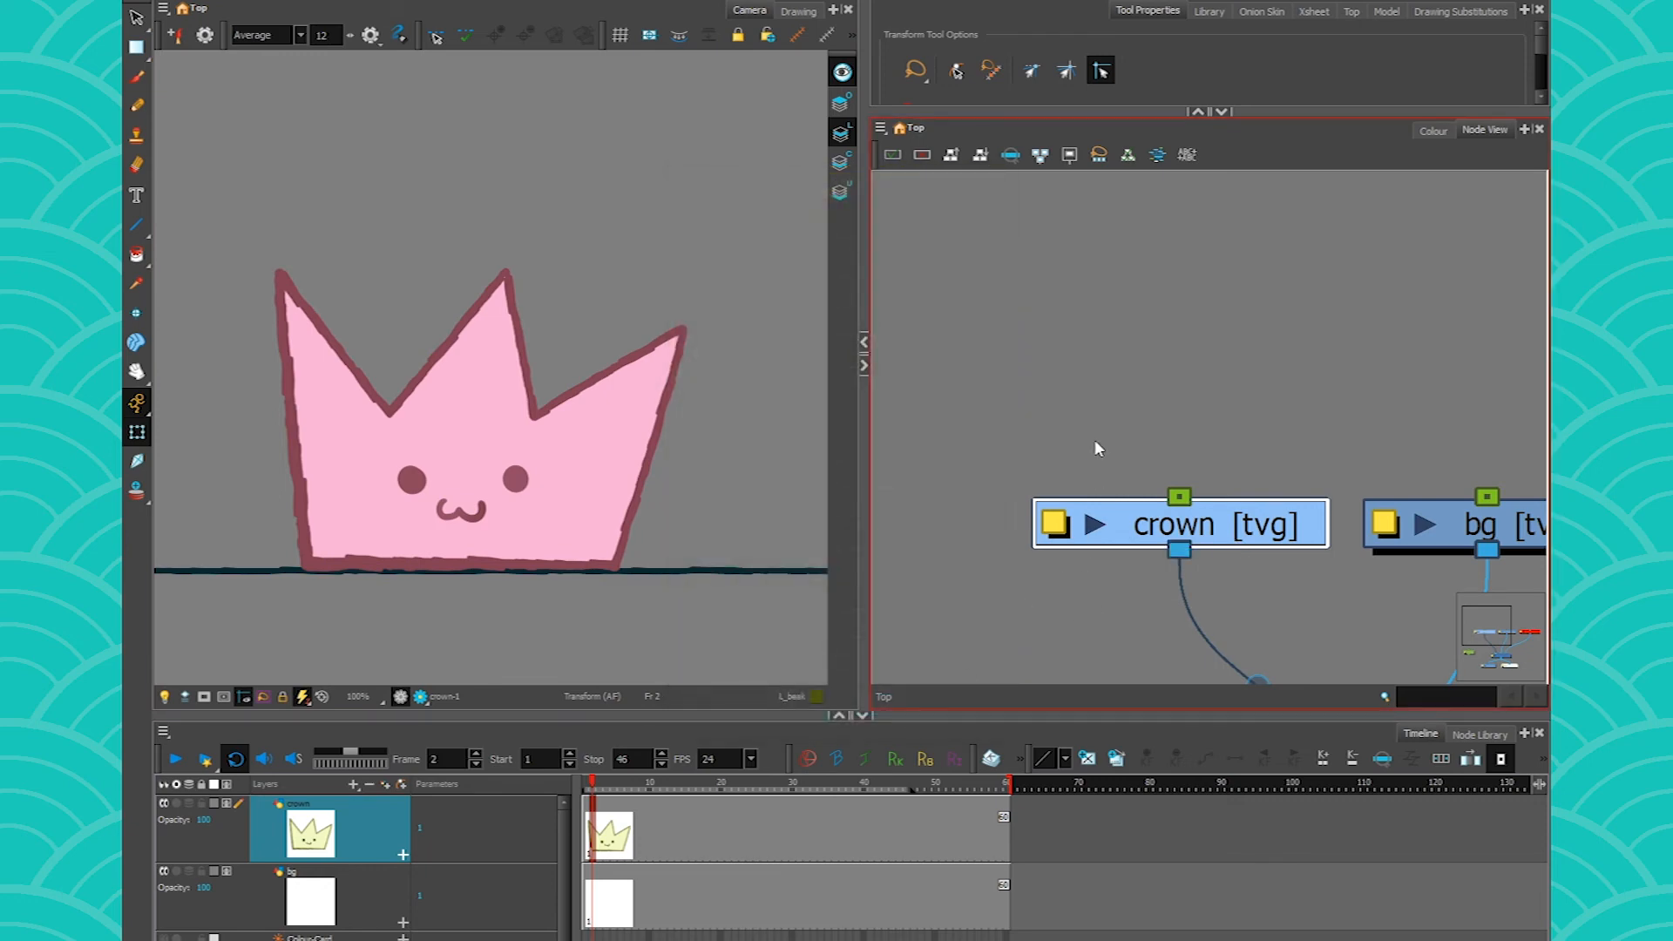
key("ctrl+p")
left_click_drag(1187, 259, 1229, 390)
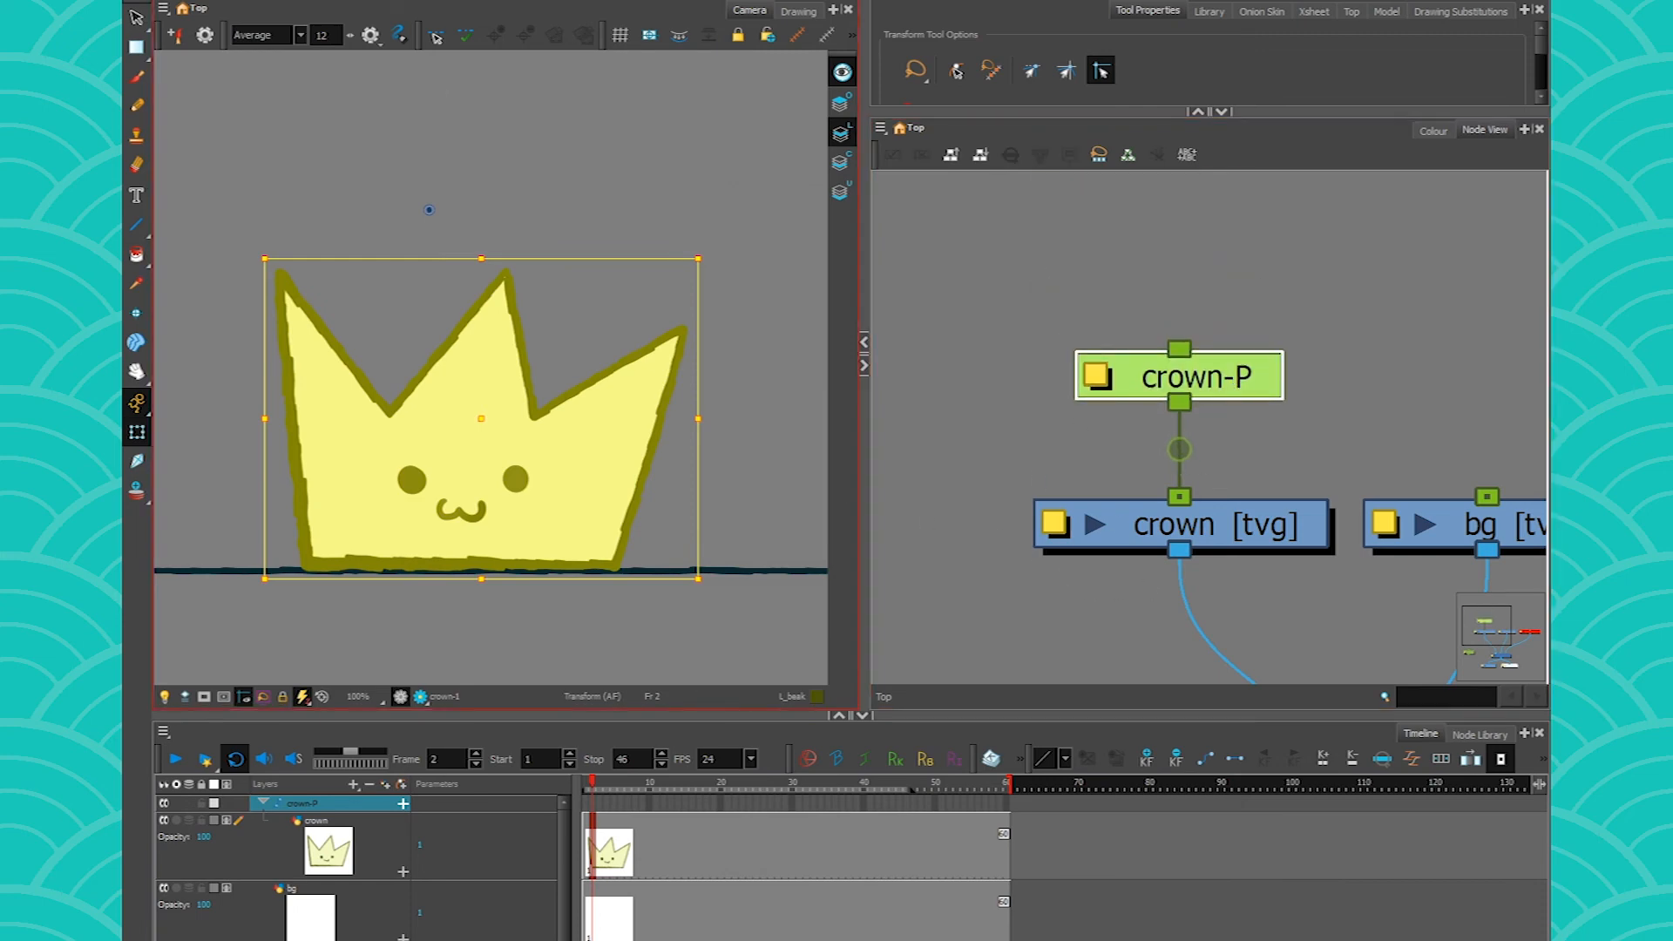
- Check the pivot of the crown's new parent peg in its layer properties and with the Translate tool
left_click(1097, 375)
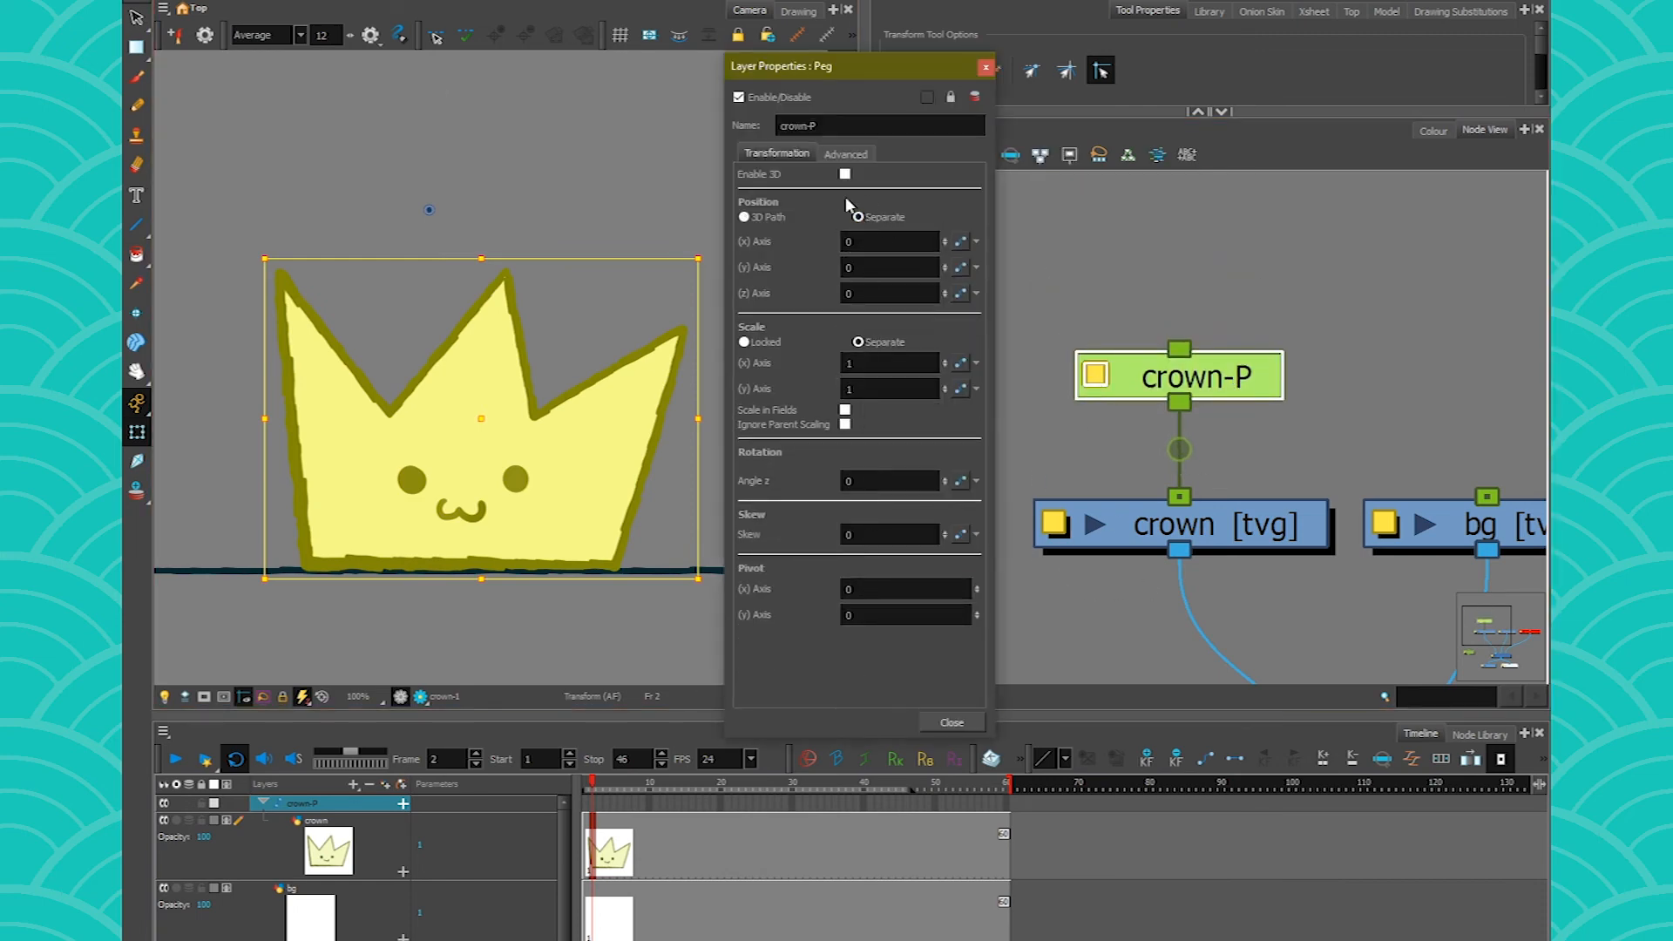
left_click(951, 723)
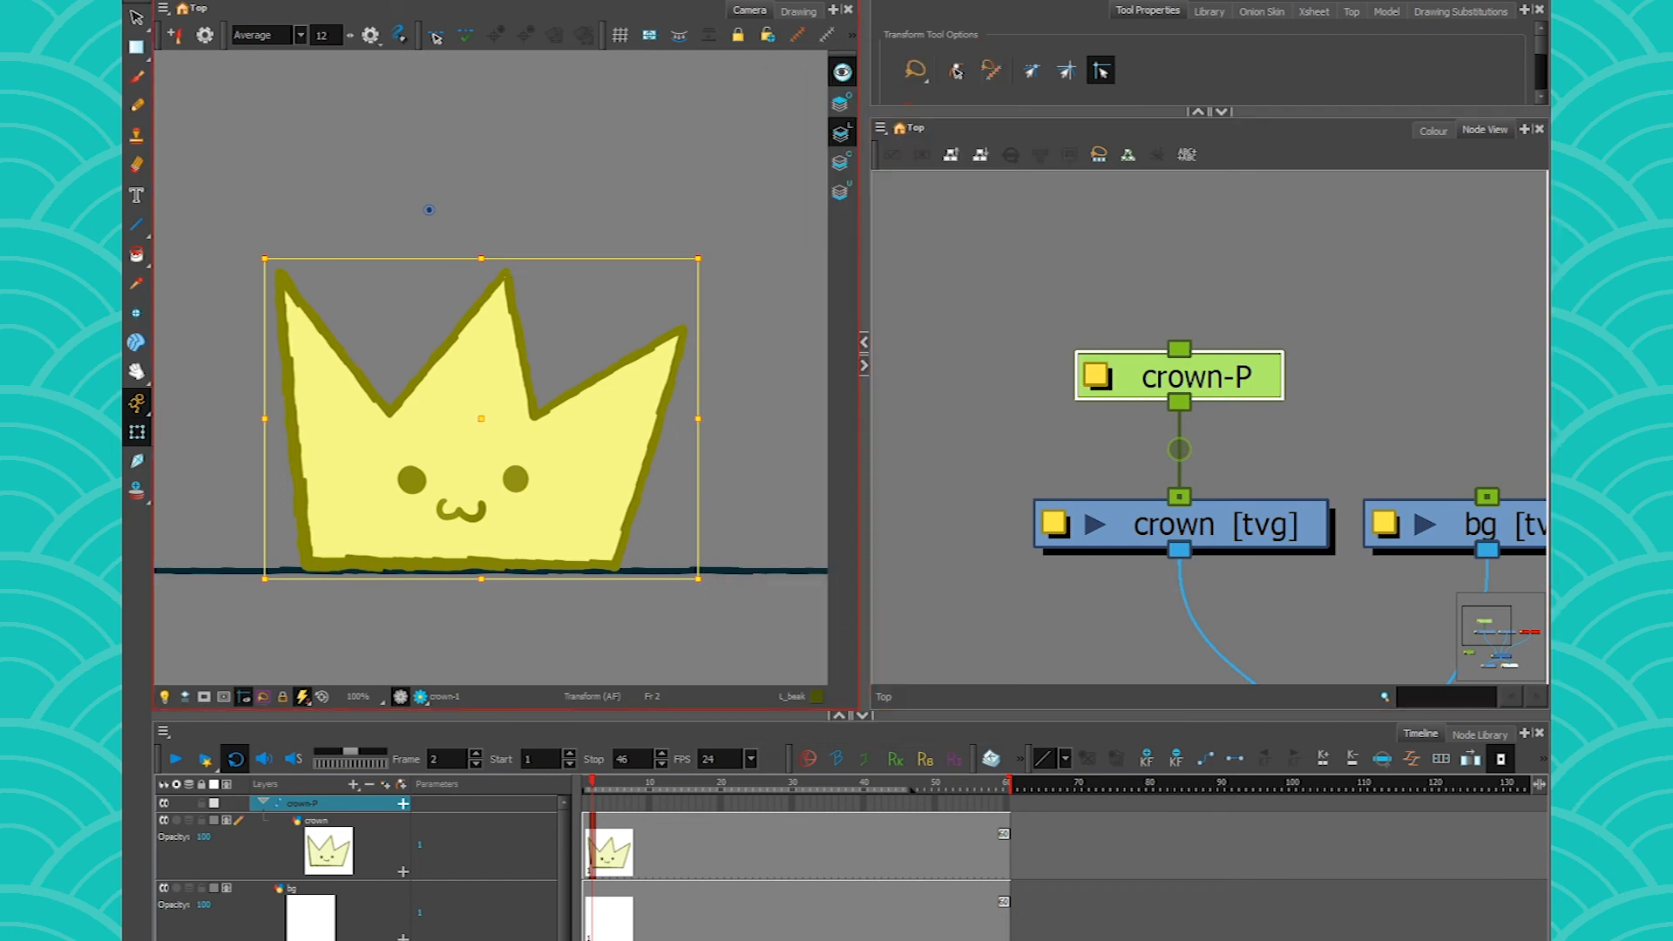
key("alt+2")
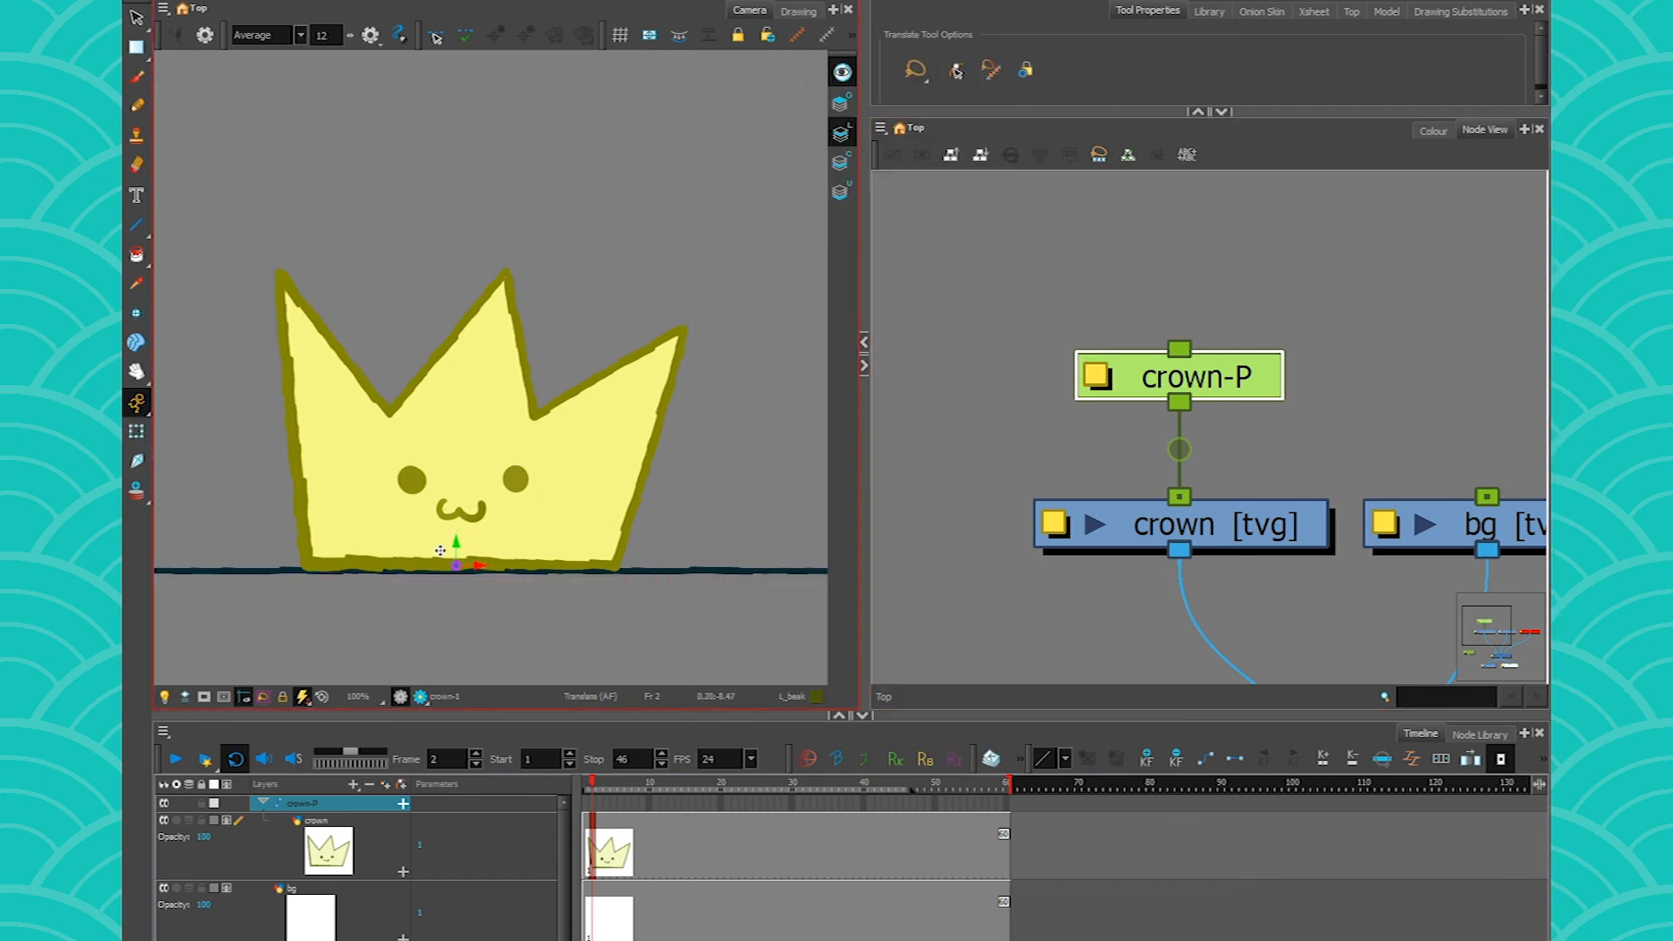
left_click(1217, 342)
left_click(1233, 376)
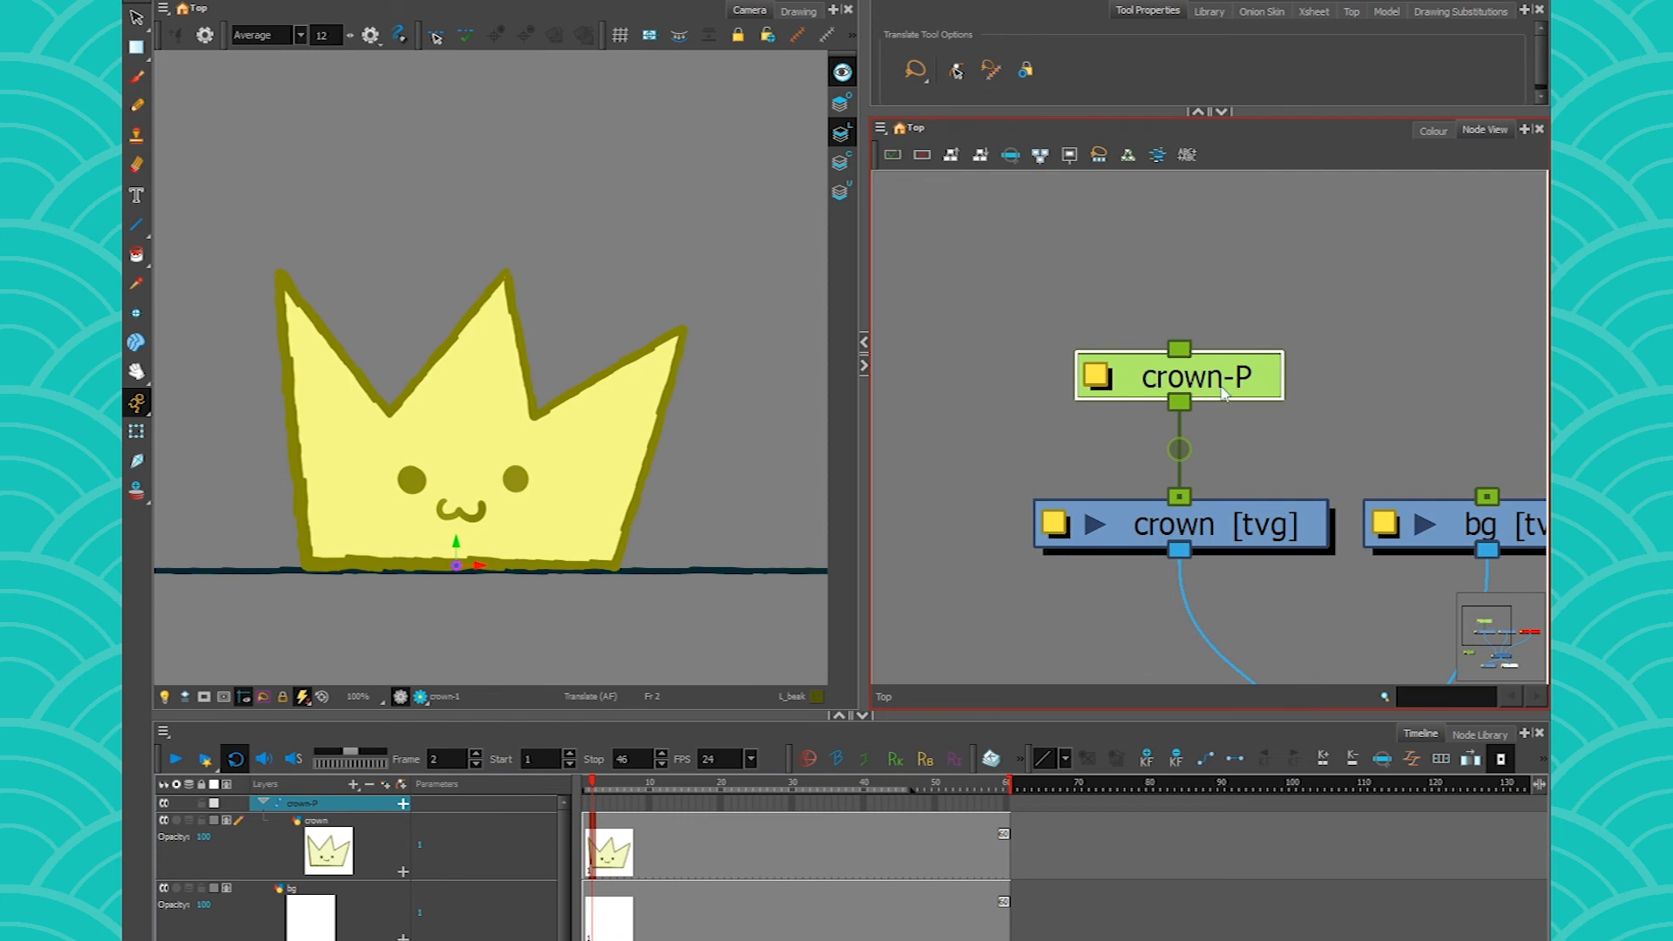
- Undo the recent changes to restore the animated Peg and crown-P hierarchy above the crown drawing
scroll(584, 593, "down", 2)
key("ctrl+z")
key("ctrl+z")
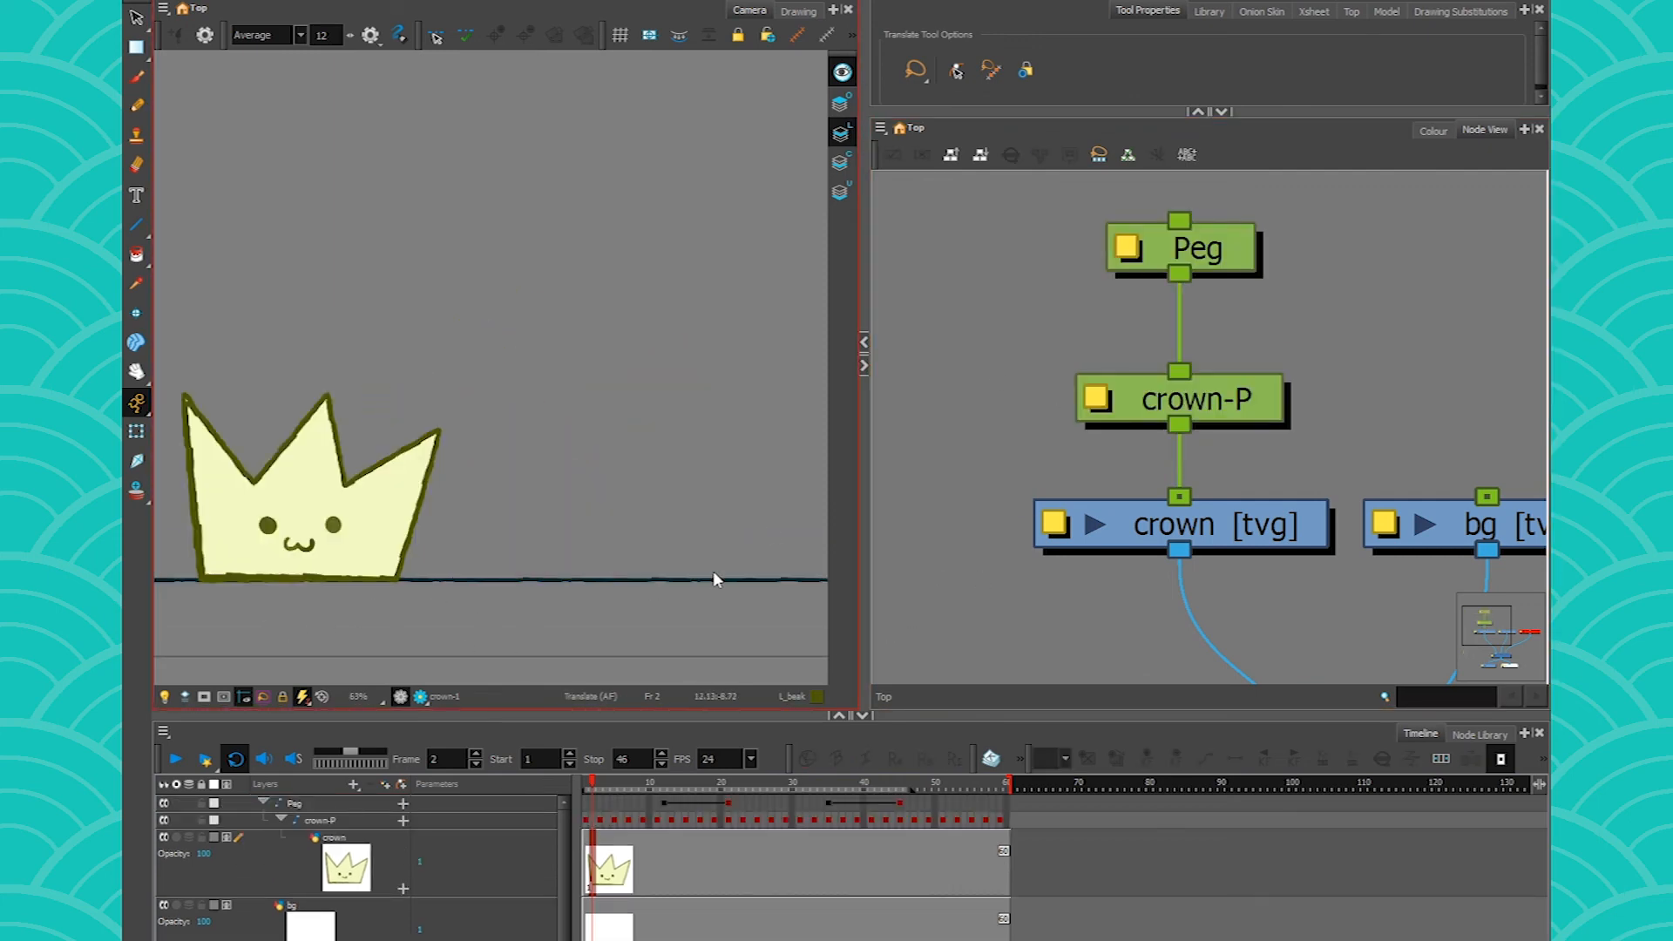
- Enlarge the Camera view to show the whole frame and play back the crown's animation
left_click_drag(864, 501, 1057, 523)
scroll(494, 580, "down", 2)
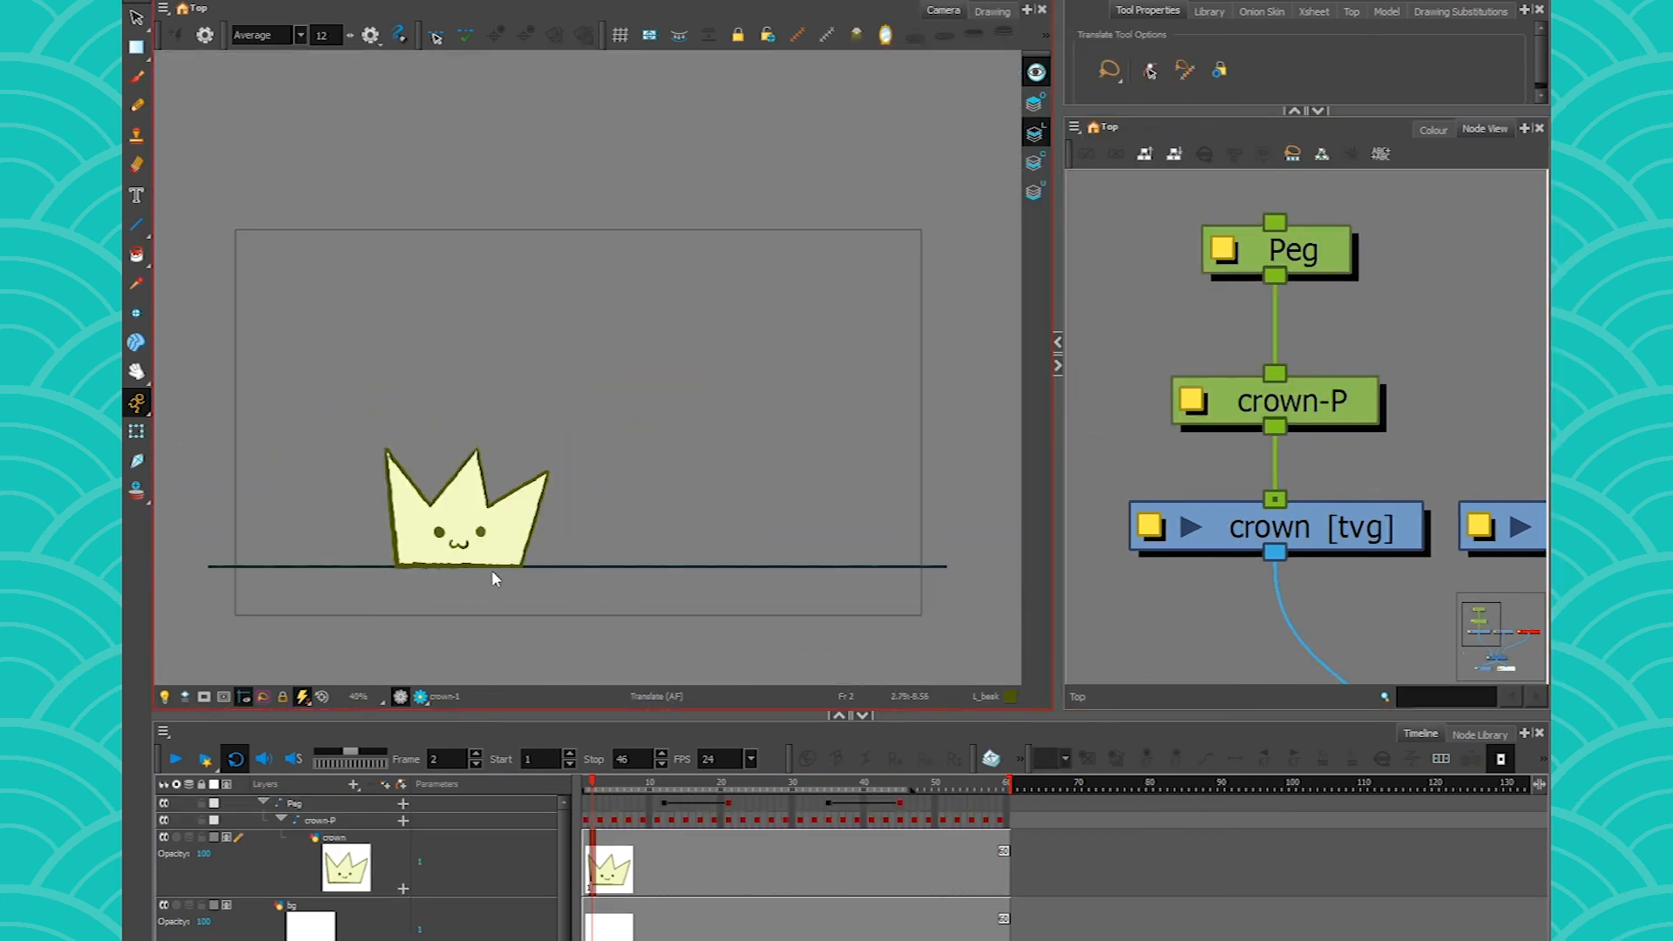
left_click(205, 751)
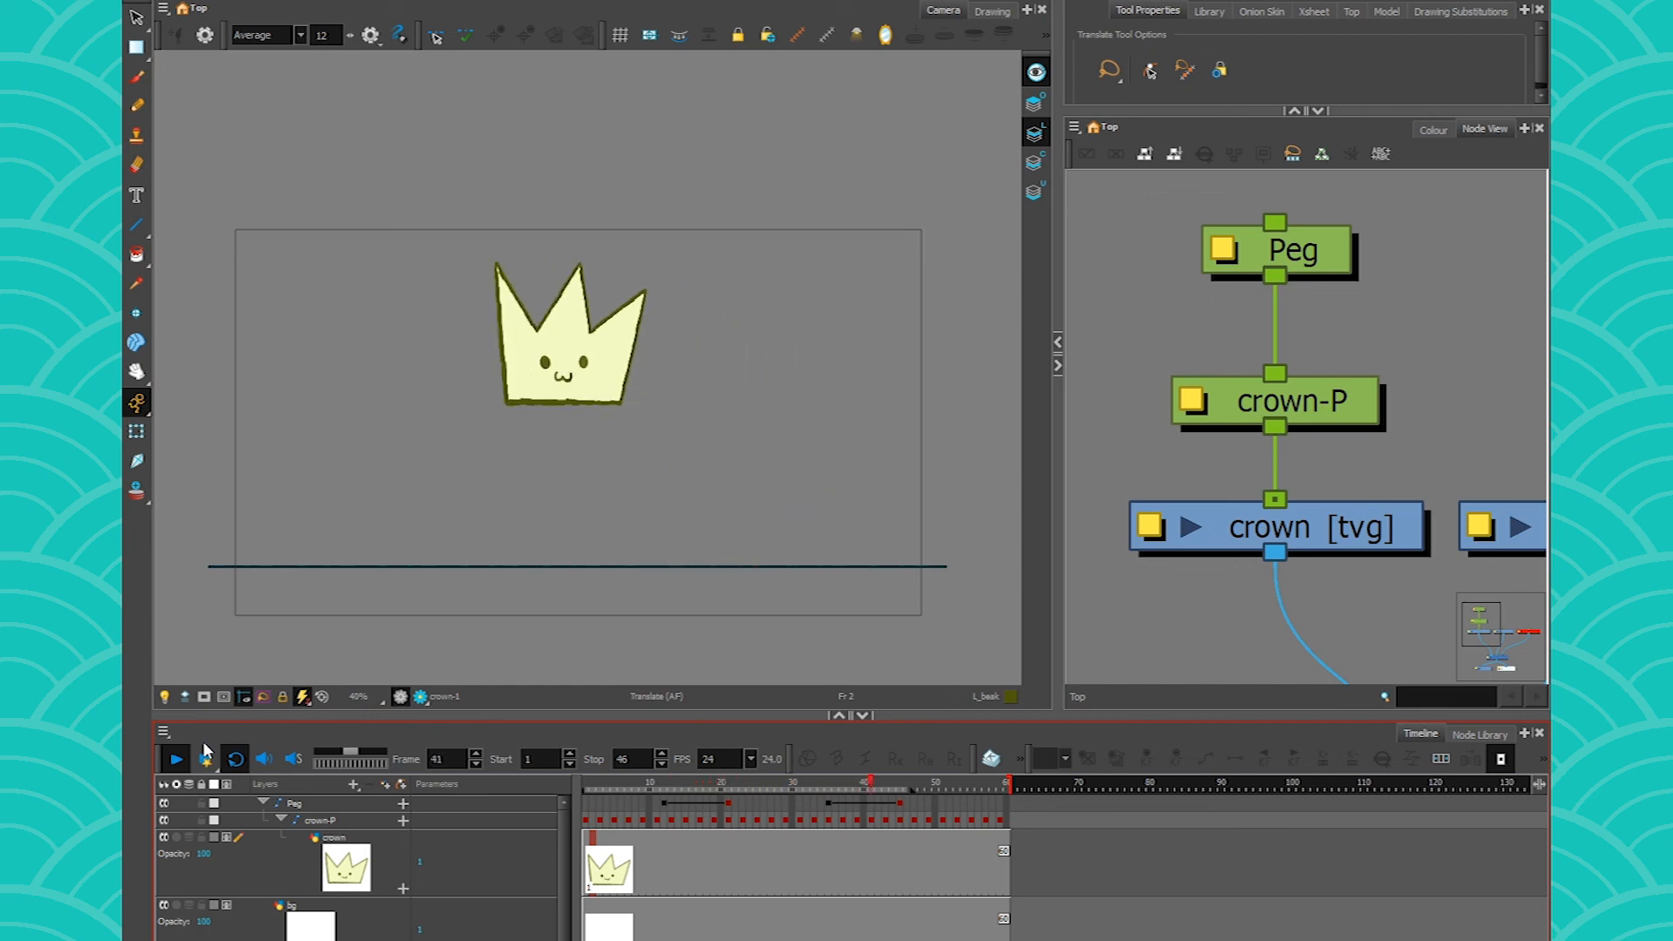